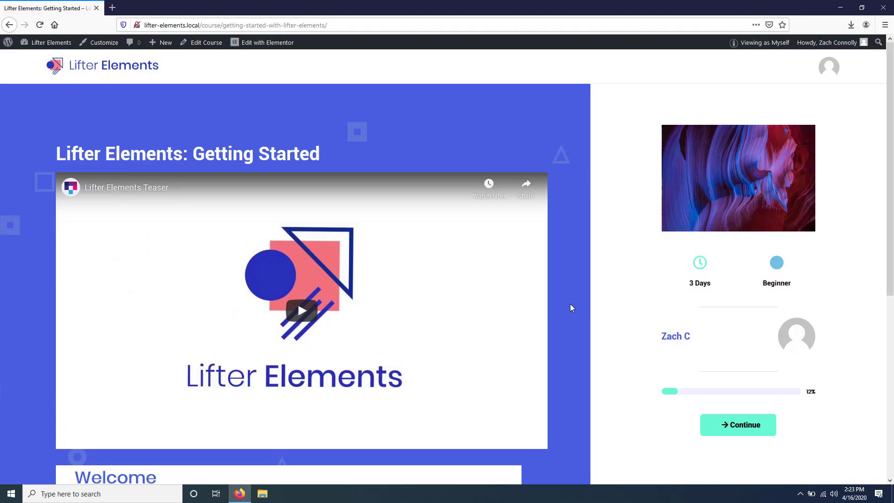
Scroll down the course page and open the Course Template lesson
scroll(551, 300, "down", 3)
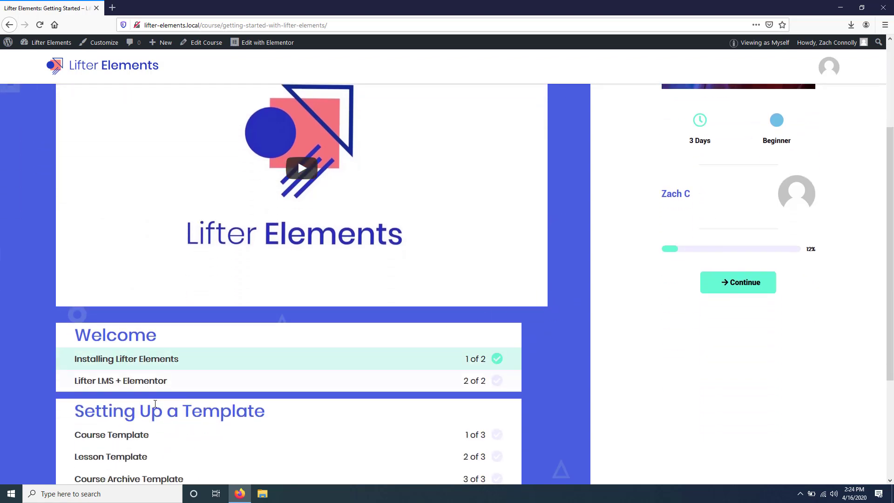
scroll(130, 353, "down", 2)
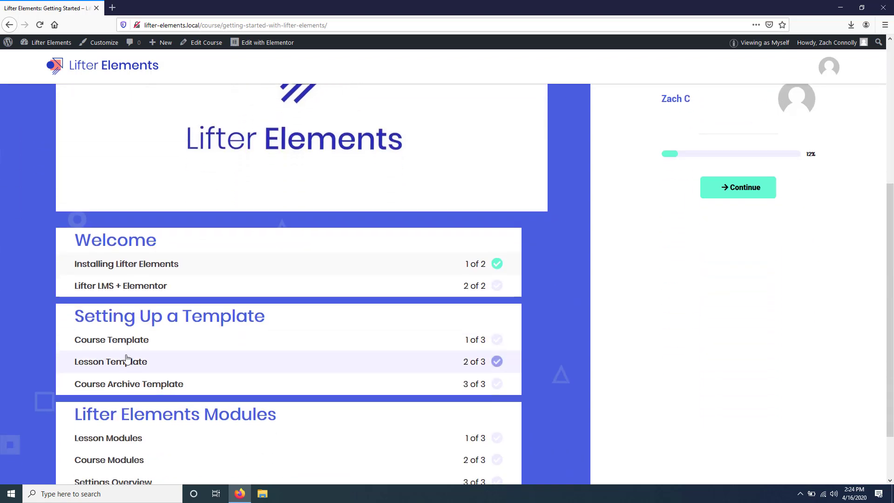
left_click(180, 349)
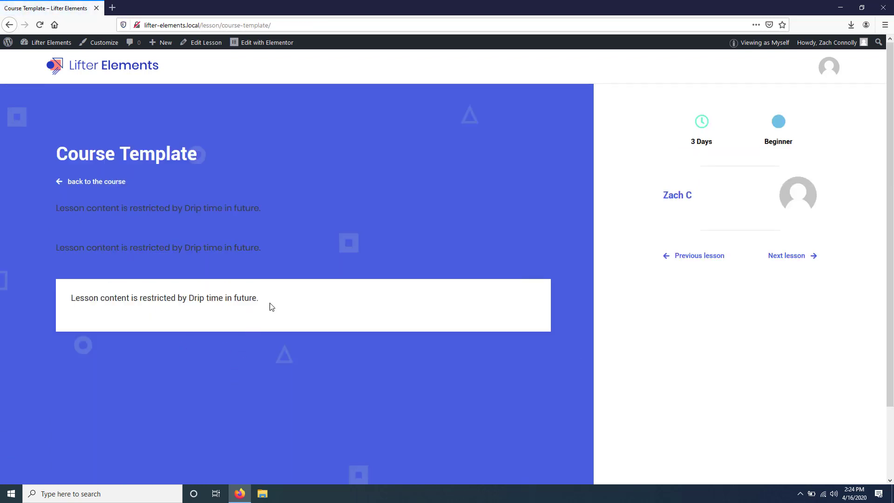
Highlight the drip restriction message, then switch to View as Student
left_click_drag(271, 307, 71, 306)
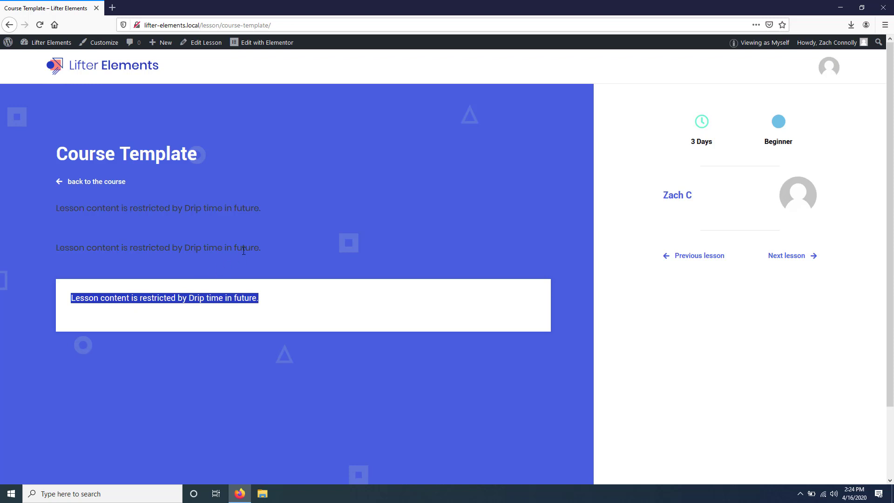
left_click(291, 238)
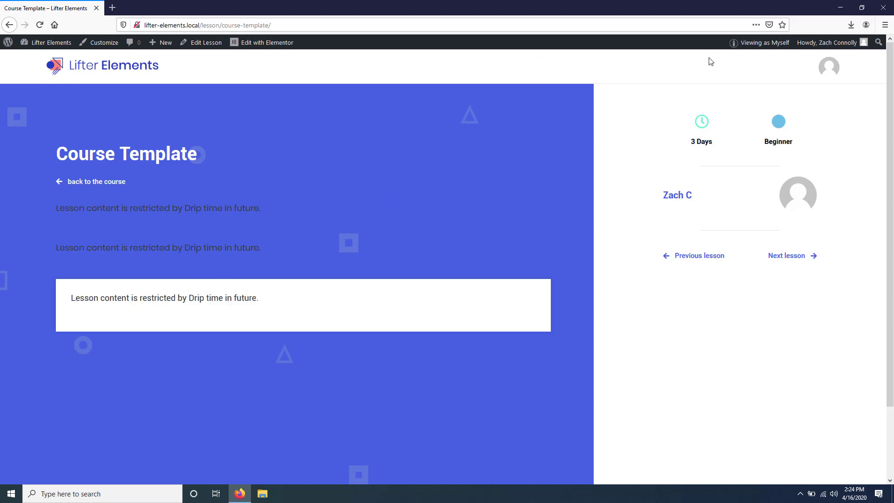
mouse_move(745, 48)
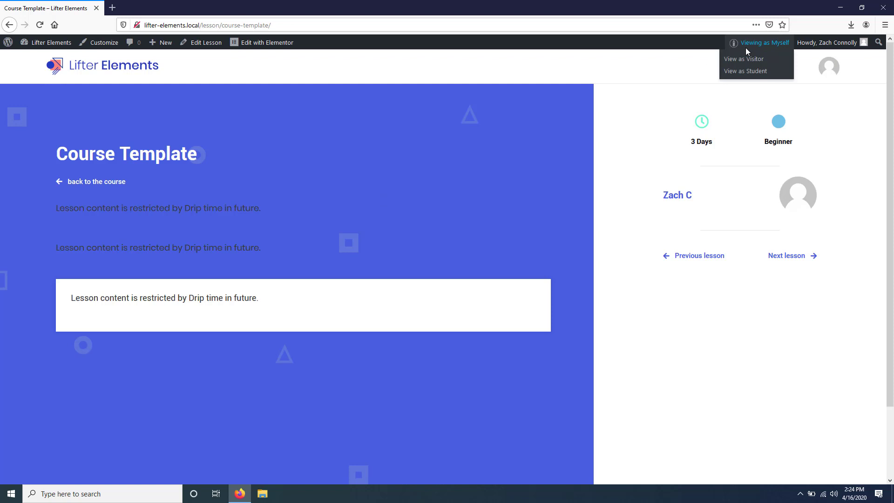
left_click(741, 72)
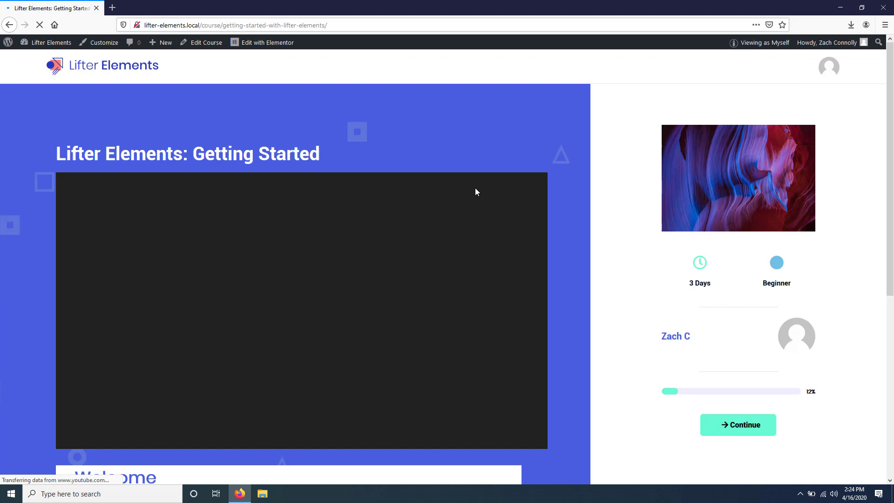
Scroll through the Getting Started lesson sections and back to the top to review progress
scroll(569, 288, "down", 2)
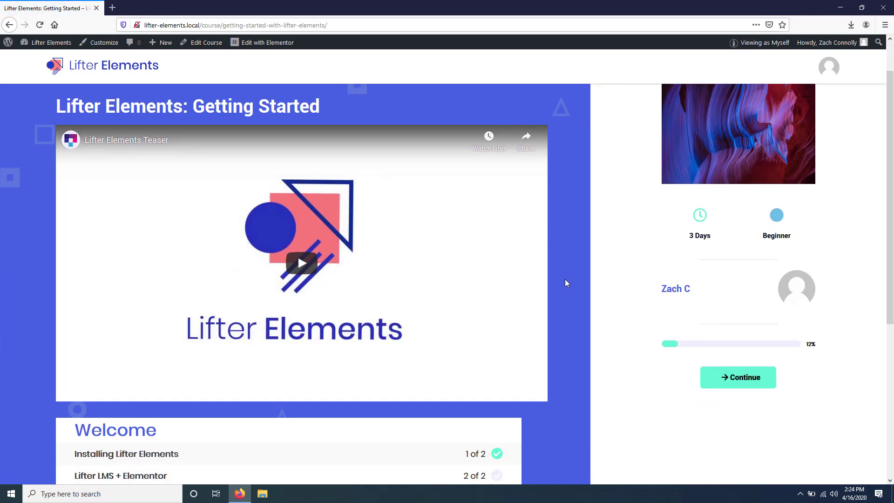
scroll(564, 275, "down", 1)
scroll(564, 264, "down", 2)
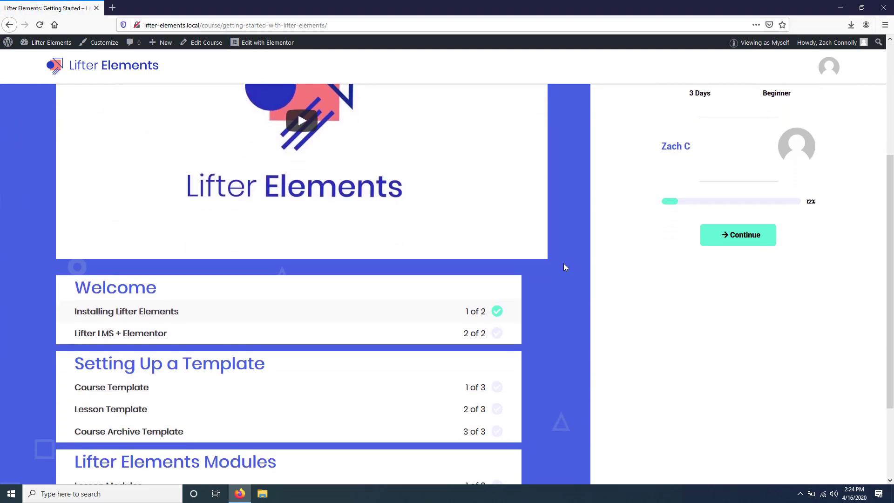
scroll(565, 266, "down", 1)
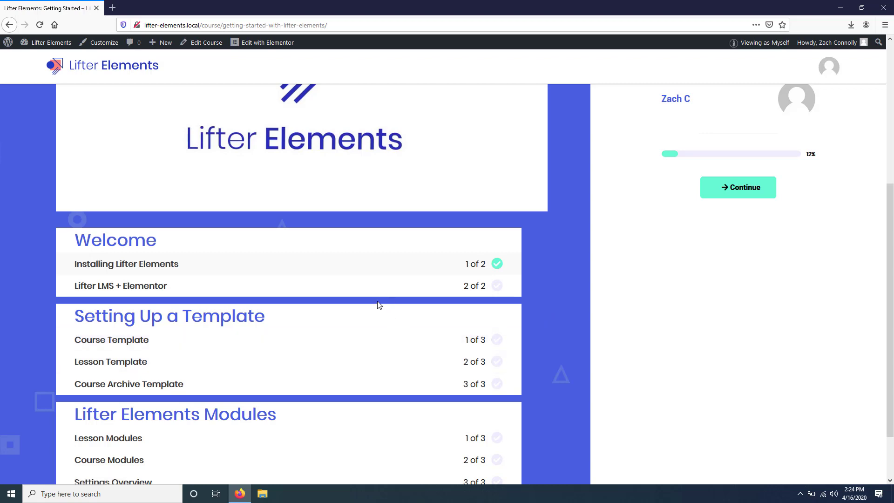
scroll(510, 282, "up", 5)
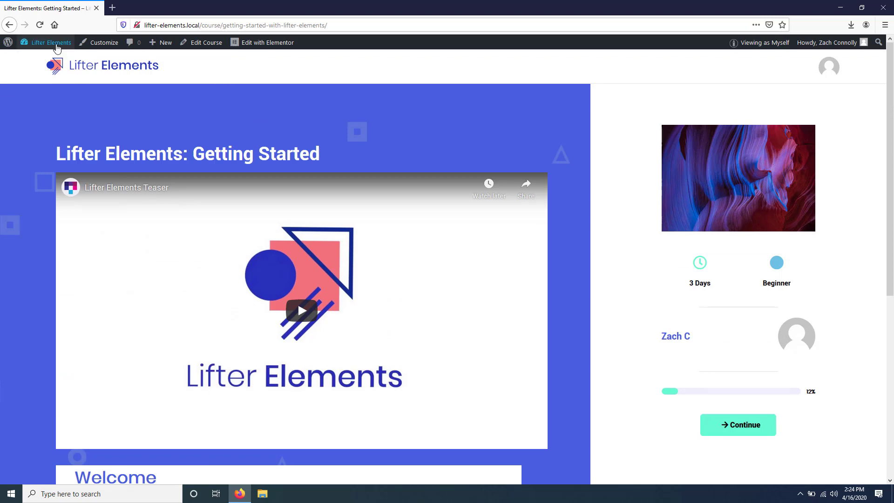
In a new admin tab, tick Allow Dripped Lesson View for all Courses in Lifter Elements Settings and save
middle_click(66, 45)
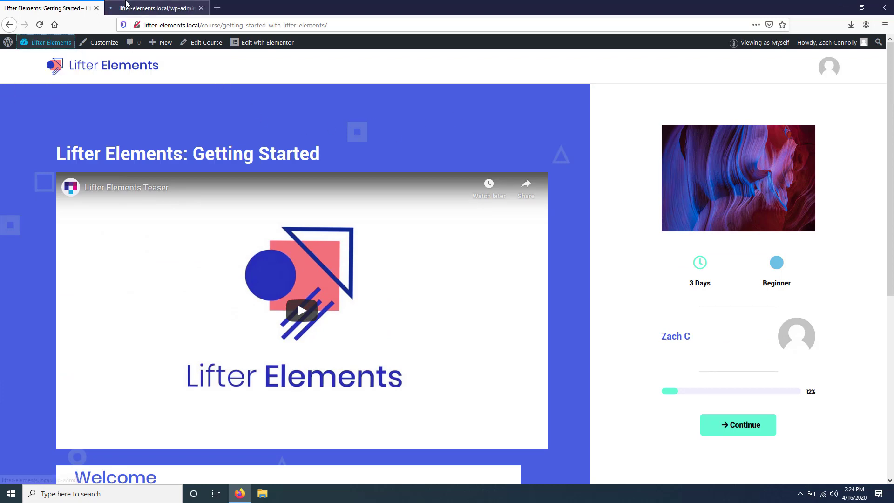
left_click(149, 8)
mouse_move(33, 372)
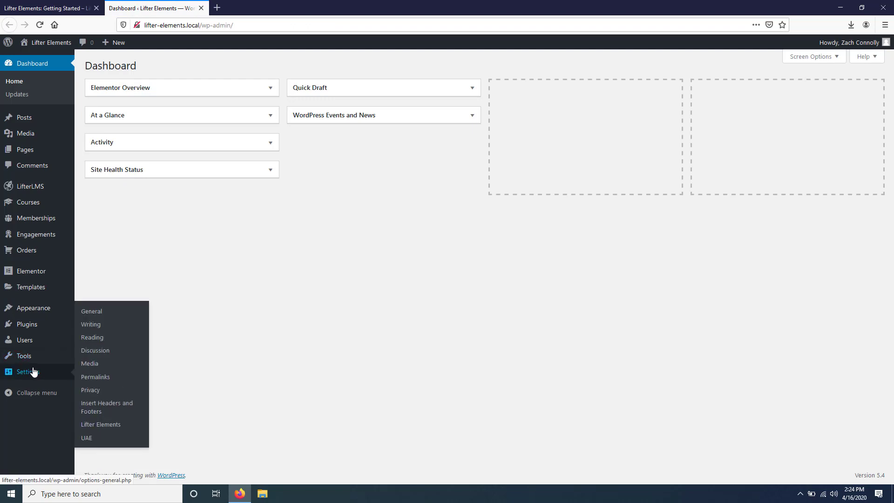
left_click(110, 426)
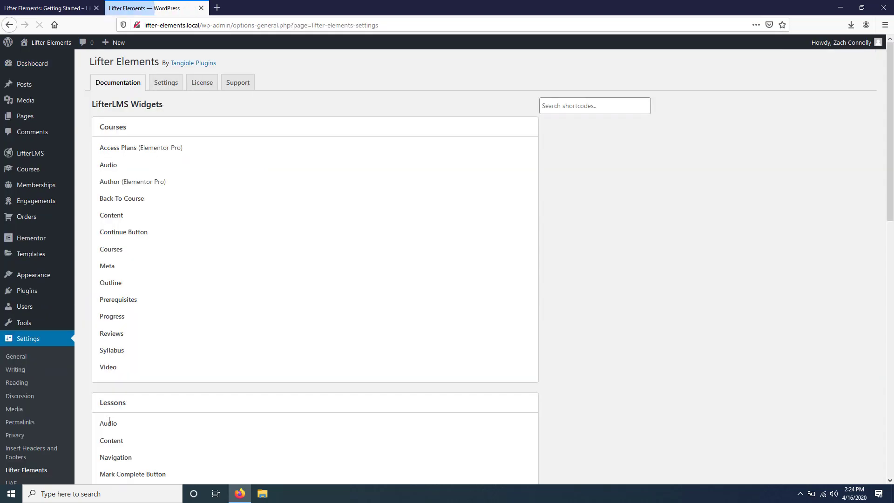
left_click(159, 89)
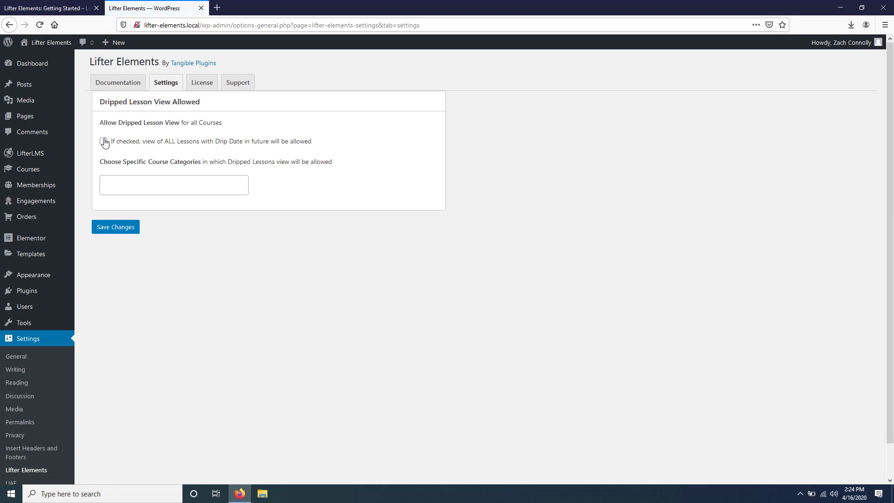
left_click(104, 144)
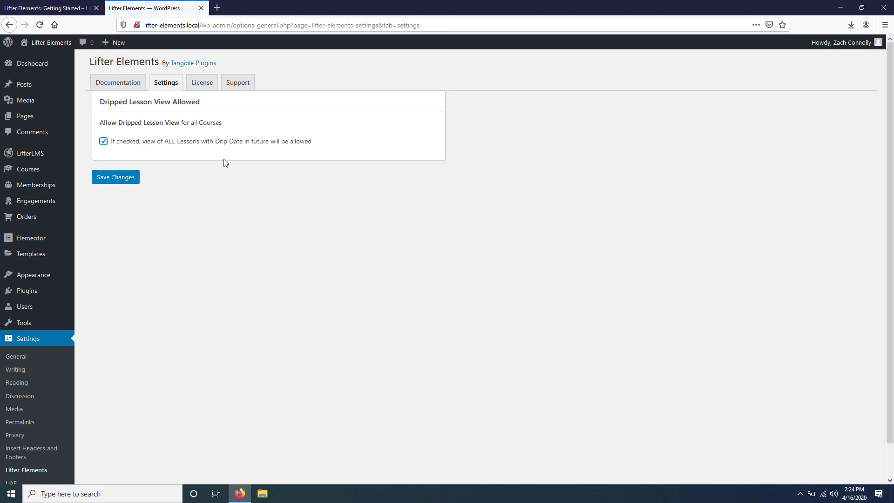
left_click(135, 180)
Untick the dripped lesson view option and reopen the Course Template lesson on the course tab
left_click(103, 141)
key("ctrl+shift+Tab")
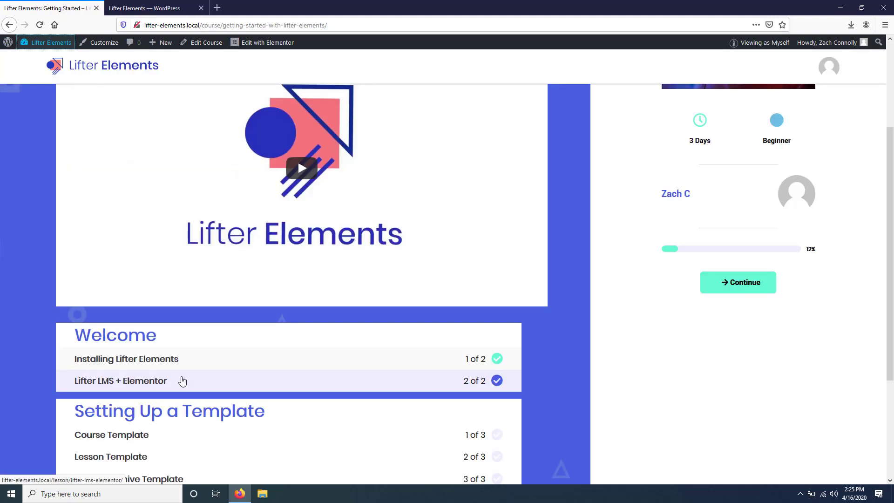
left_click(200, 437)
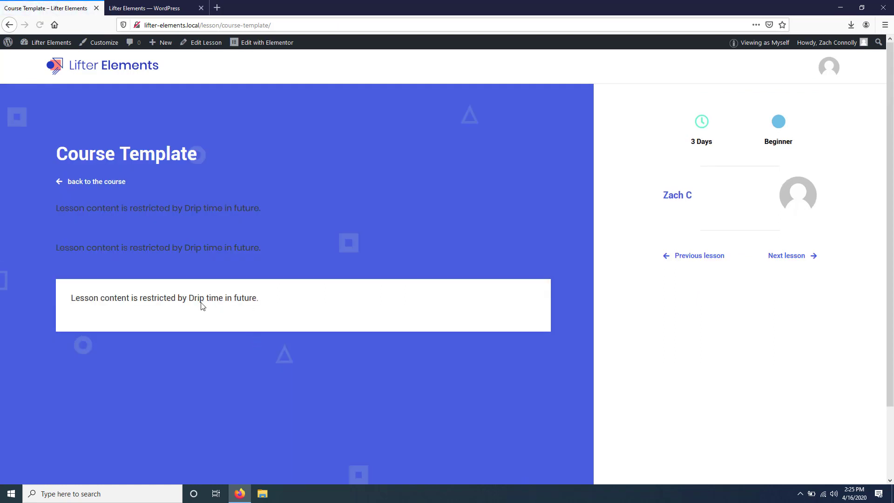
Check the drip restriction message, then open the Lesson Singular template in Elementor
left_click_drag(274, 303, 65, 312)
left_click(152, 212)
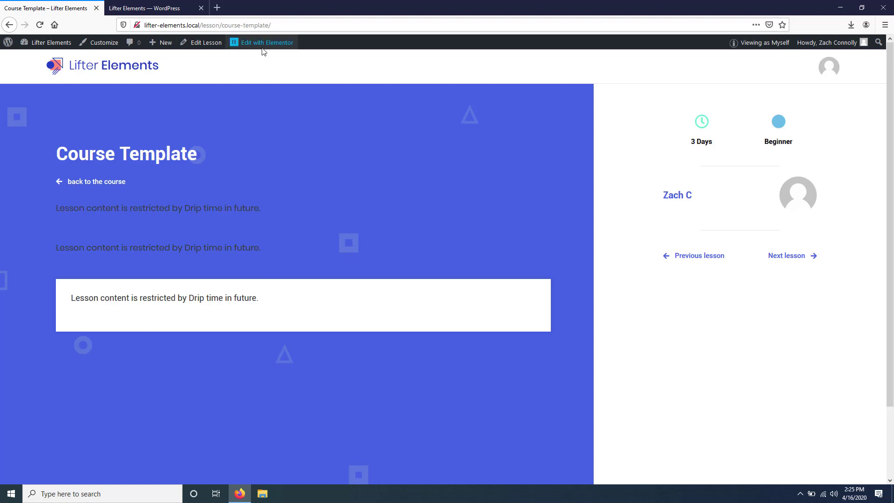
mouse_move(263, 43)
left_click(265, 65)
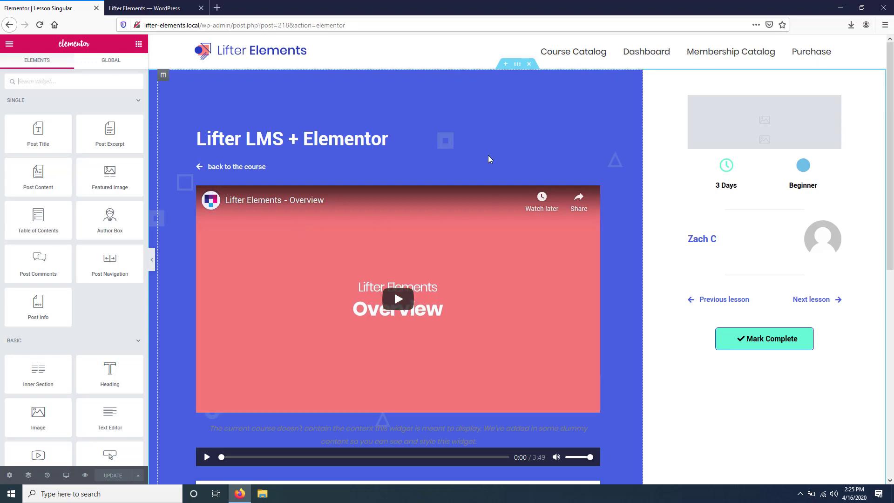
Open the Lesson Video widget's Advanced > Conditional Logic settings dialog
right_click(594, 192)
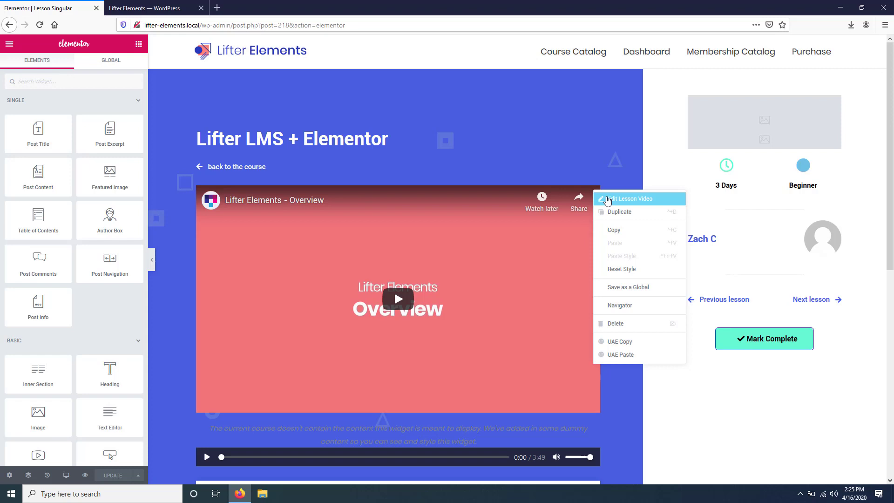
left_click(608, 199)
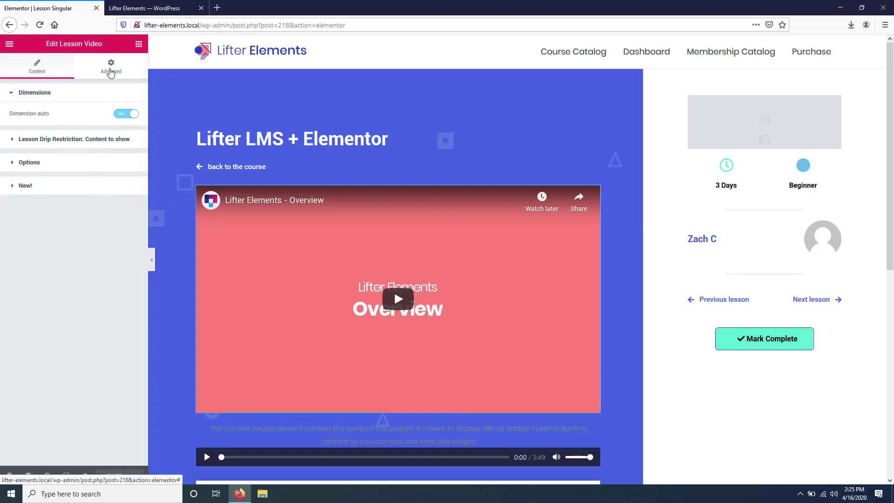
left_click(111, 71)
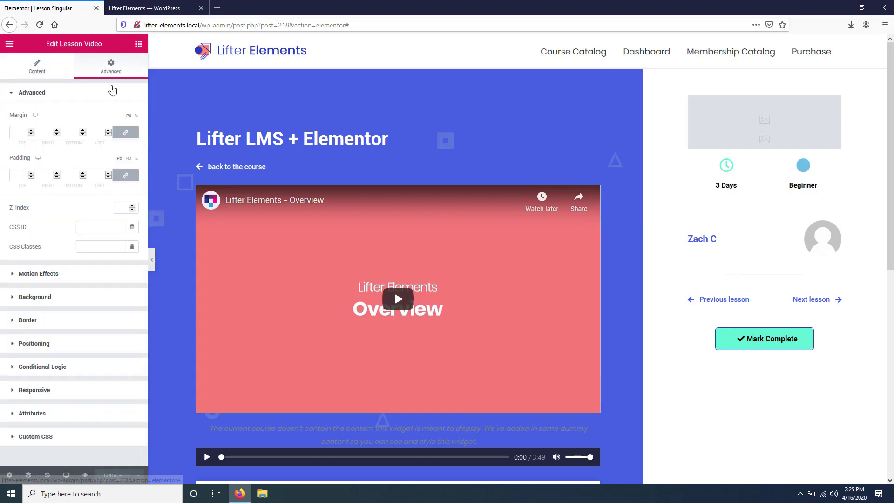
left_click(17, 371)
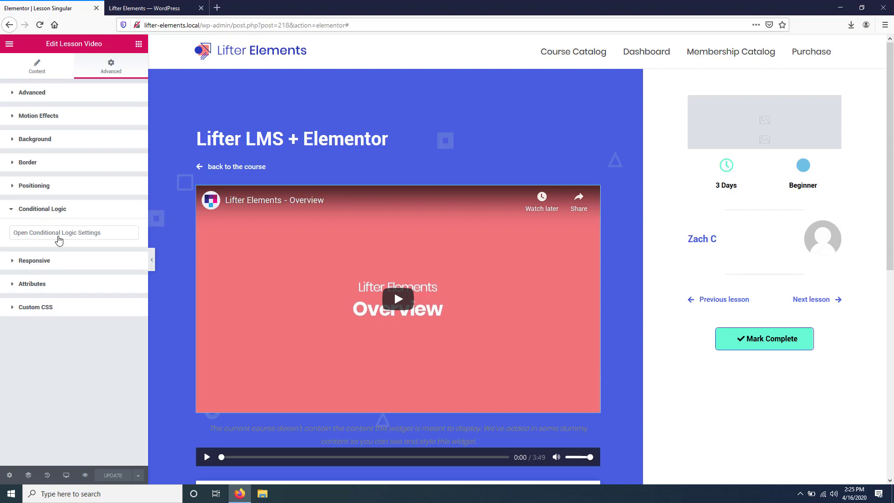
left_click(53, 239)
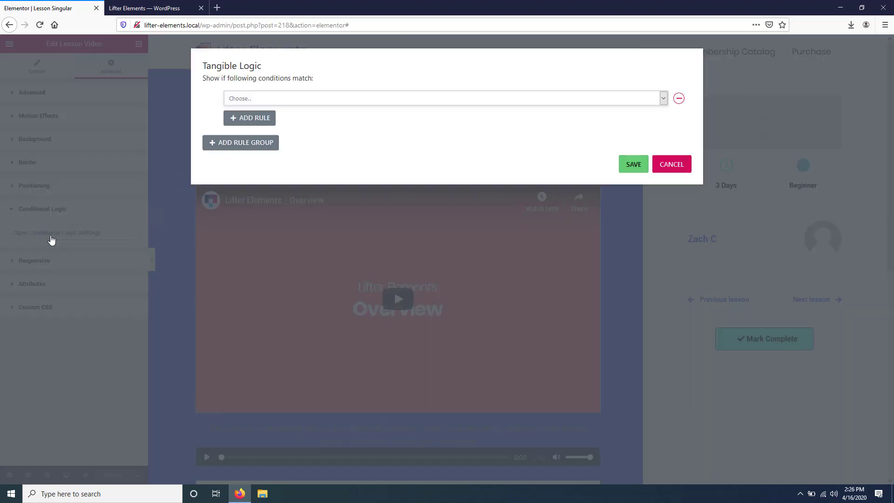
Add the rule 'Lesson Drip Date for current lesson is past' to the video and save it
left_click(347, 97)
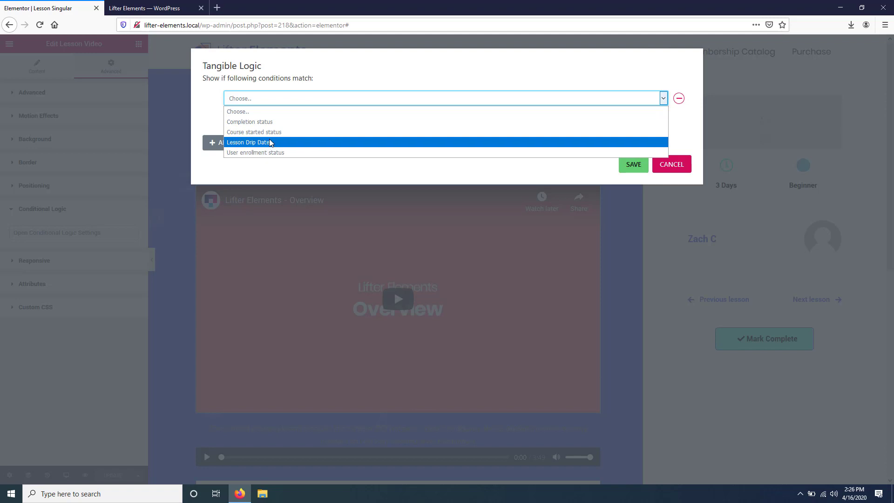
left_click(281, 142)
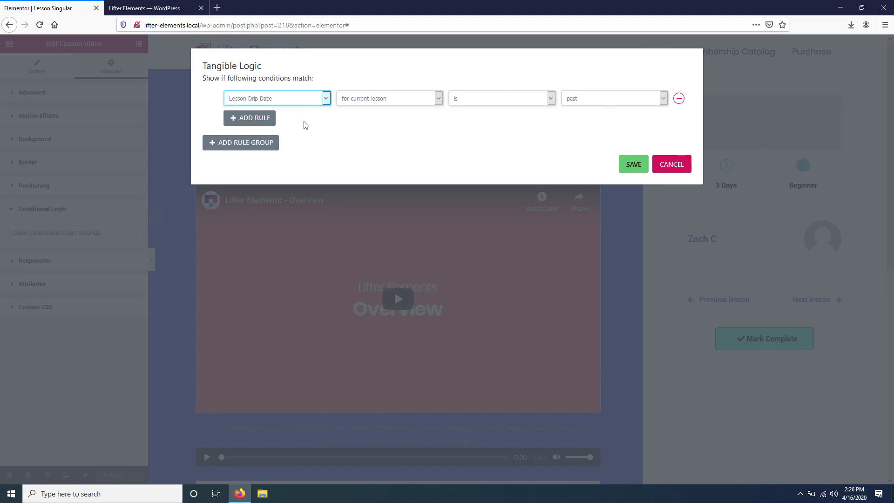
left_click(612, 99)
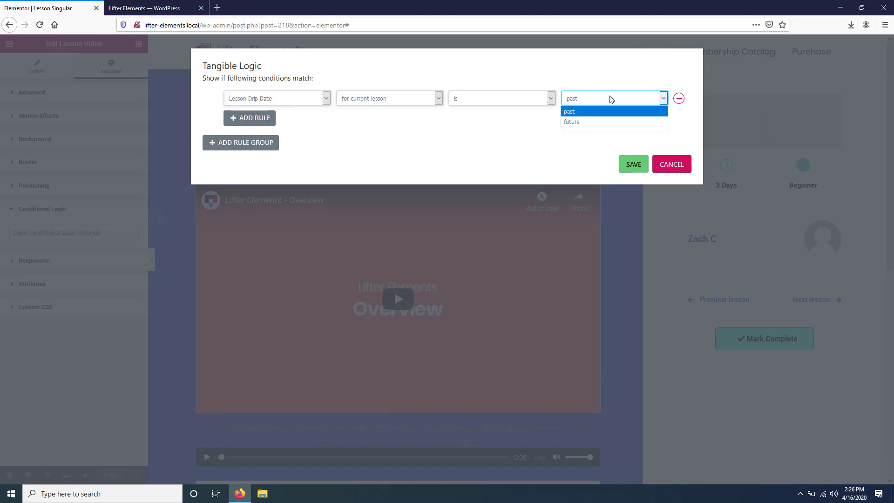
left_click(601, 112)
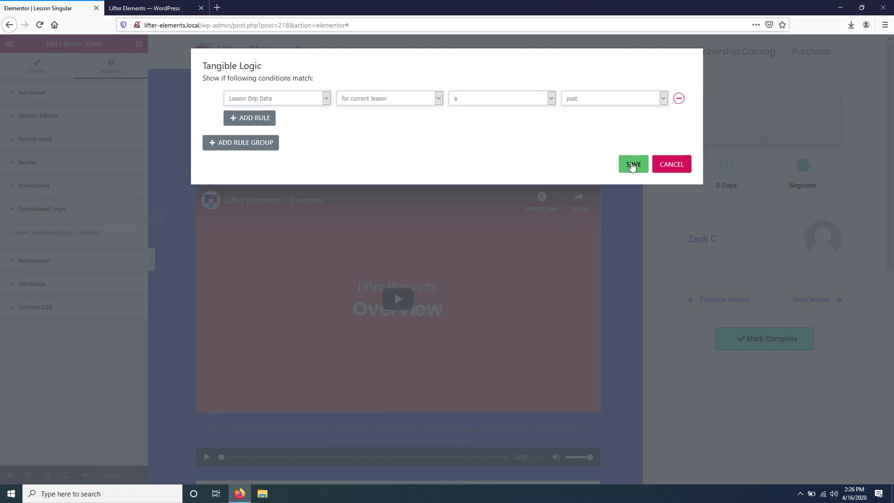
left_click(631, 166)
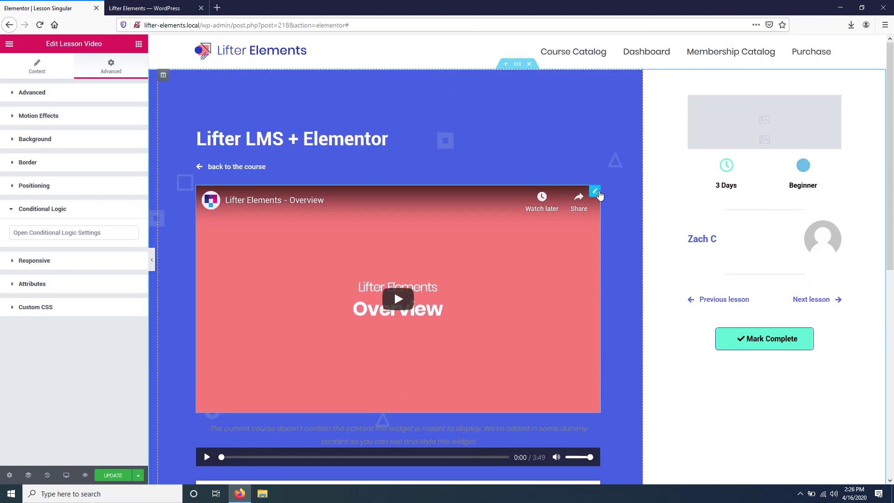
left_click(144, 8)
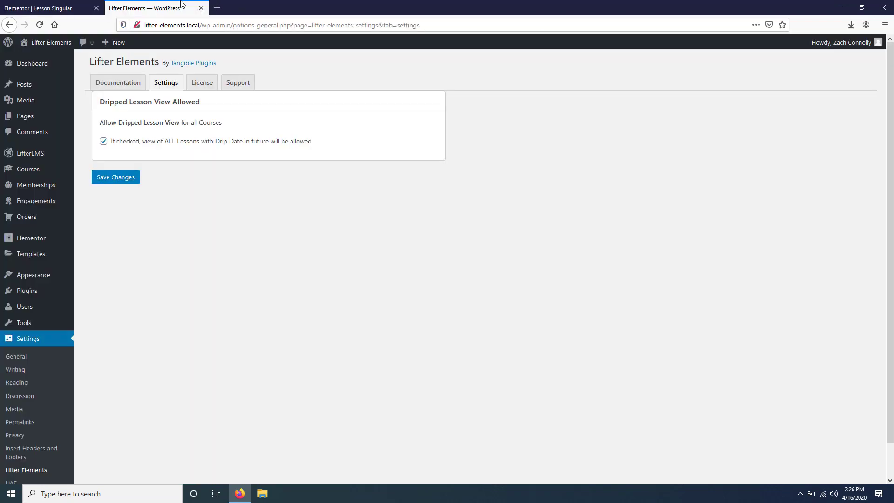
left_click(78, 4)
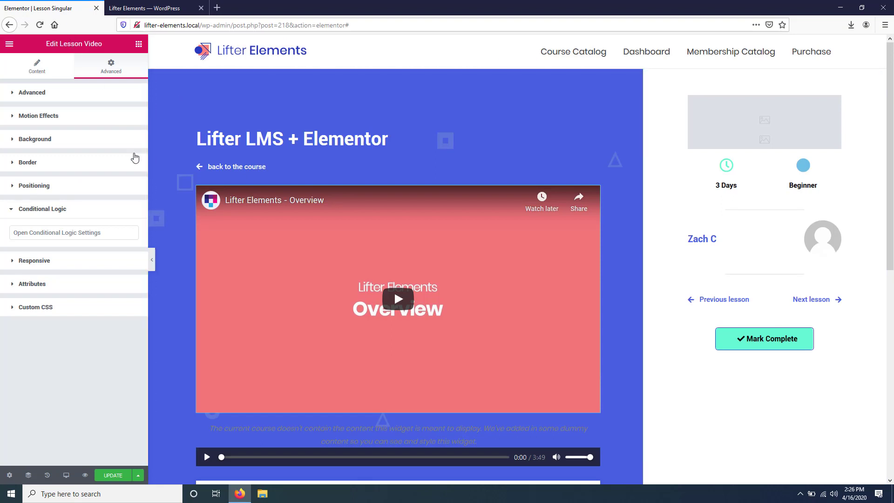
left_click(38, 70)
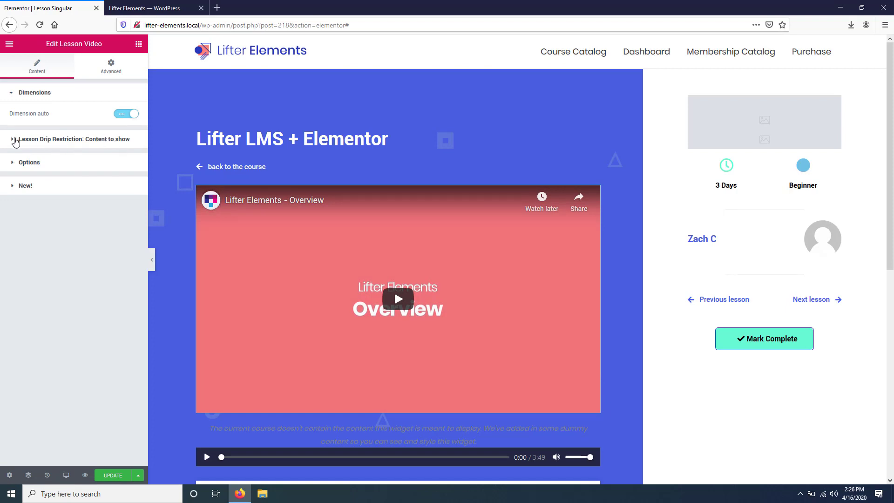
left_click(16, 139)
left_click_drag(86, 217, 18, 203)
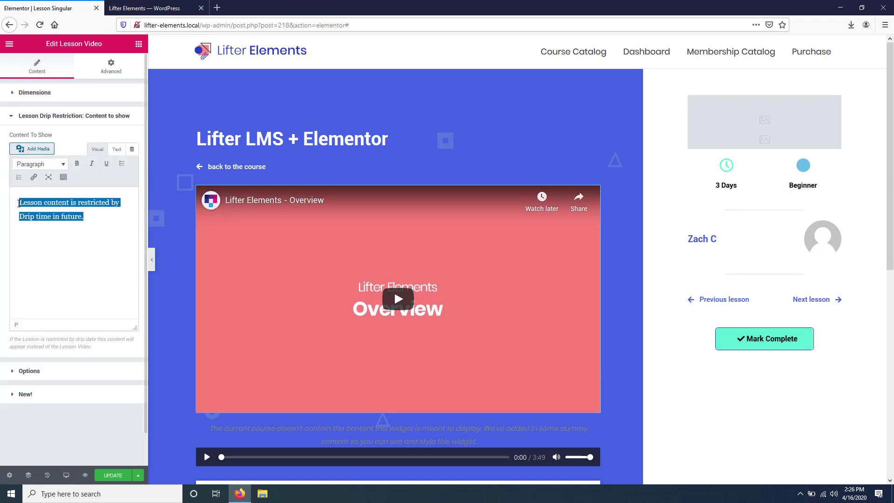
left_click(94, 224)
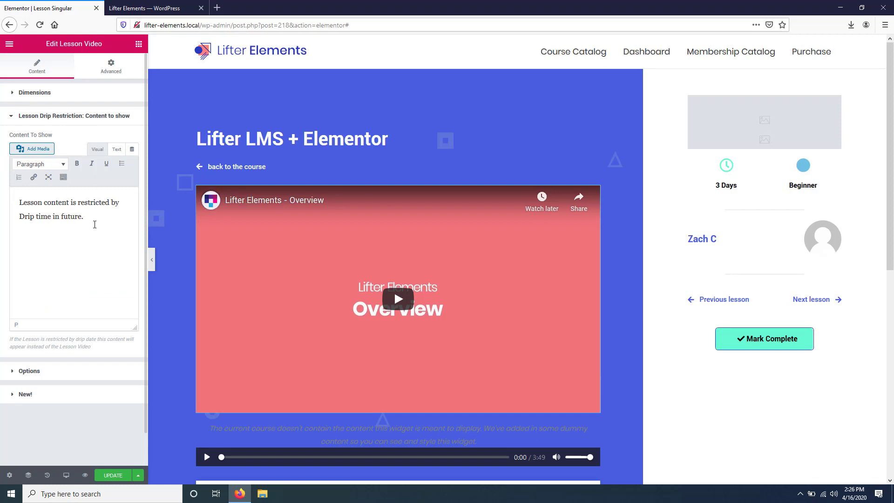
left_click(132, 149)
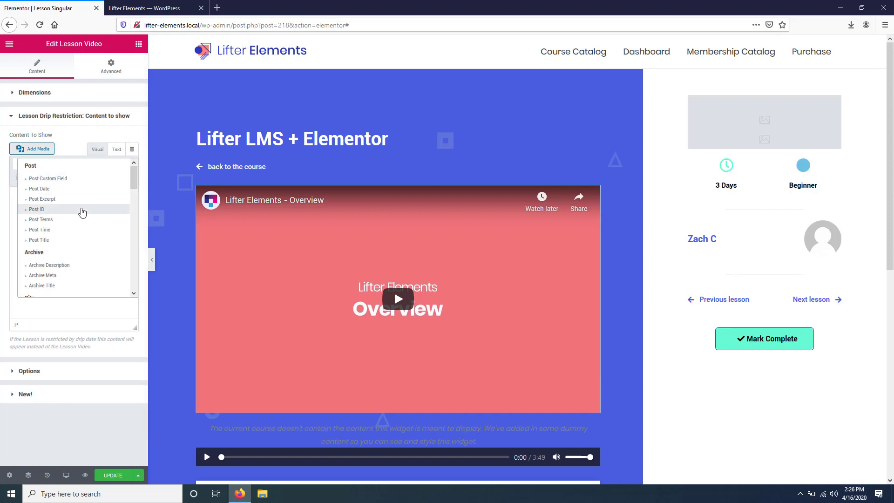
scroll(85, 212, "down", 10)
scroll(84, 212, "down", 5)
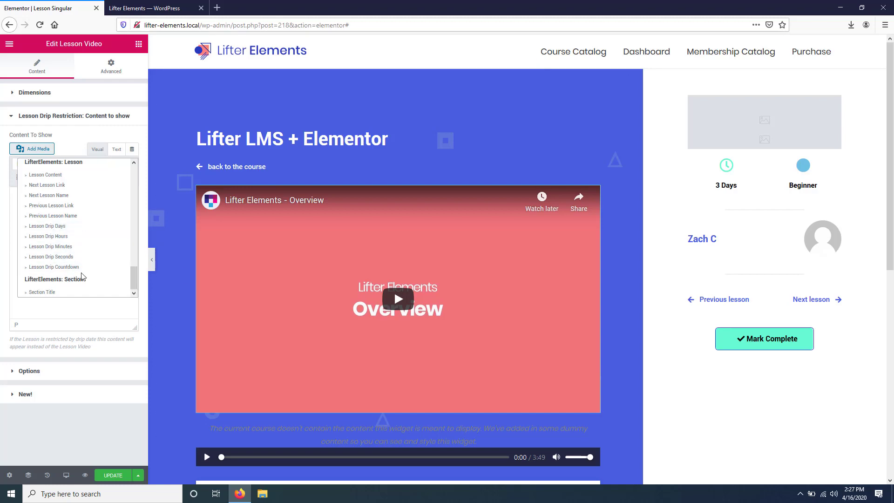
left_click(116, 139)
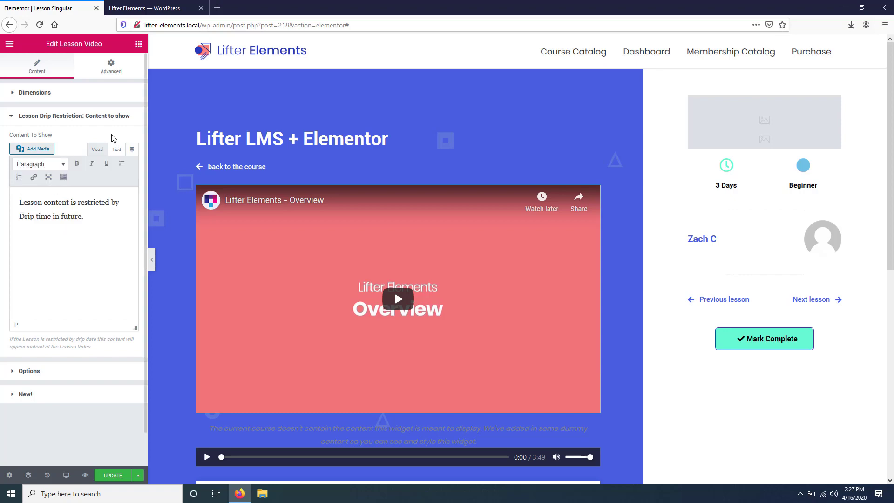
left_click(85, 116)
scroll(380, 184, "down", 6)
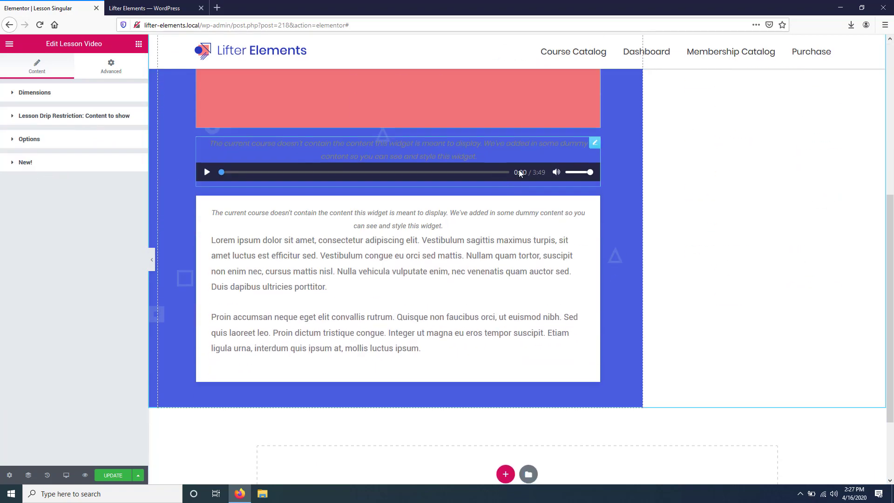
Give the Lesson Audio widget a conditional rule 'Lesson Drip Date is past' and save it
left_click(596, 145)
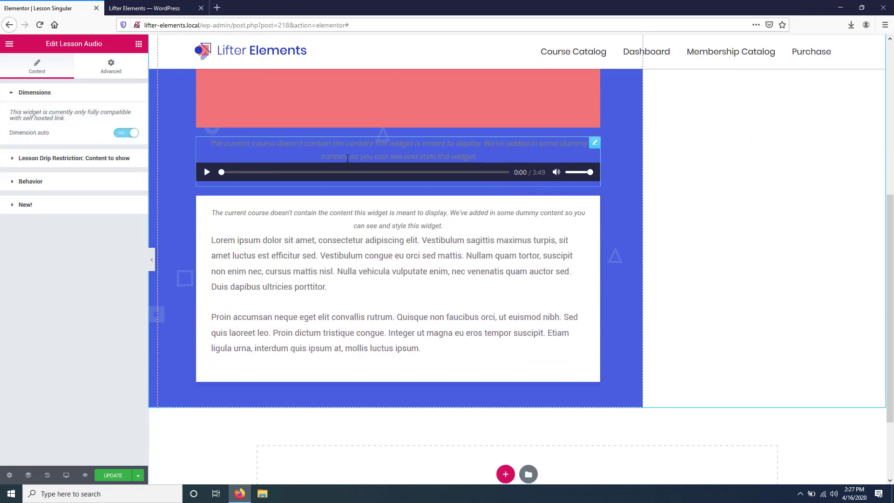
left_click(118, 75)
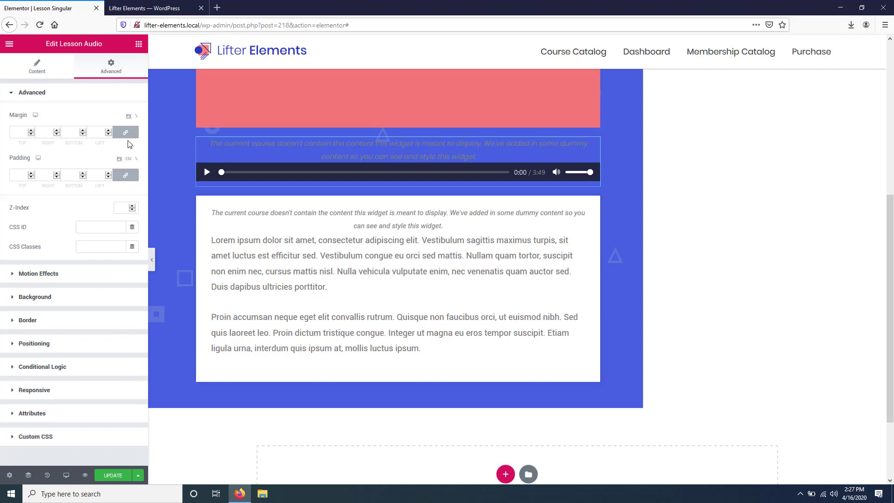
left_click(53, 367)
left_click(57, 237)
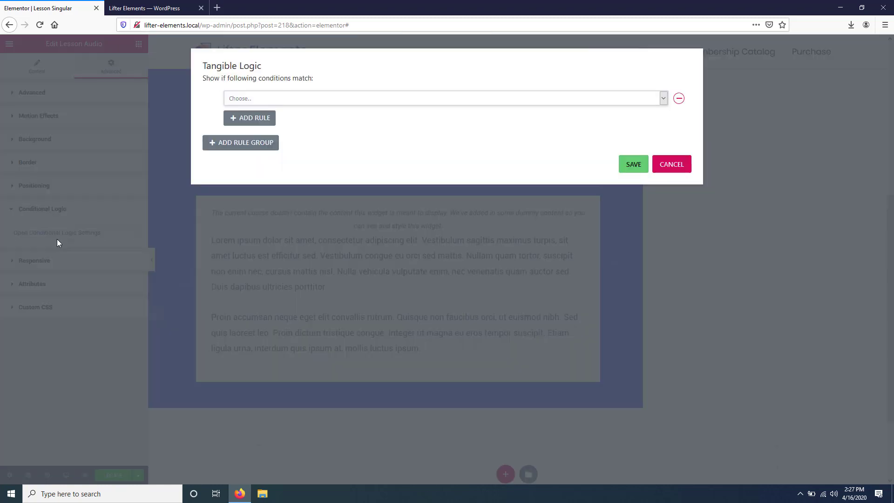
left_click(284, 96)
left_click(280, 121)
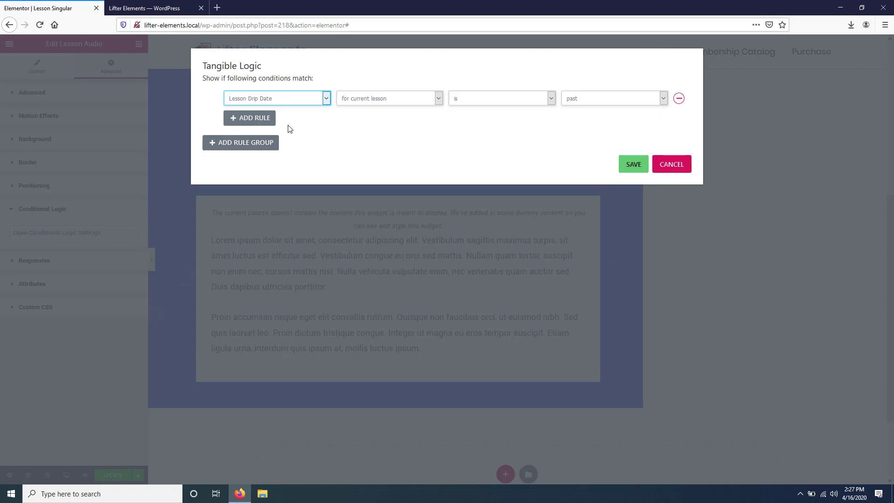
left_click(633, 164)
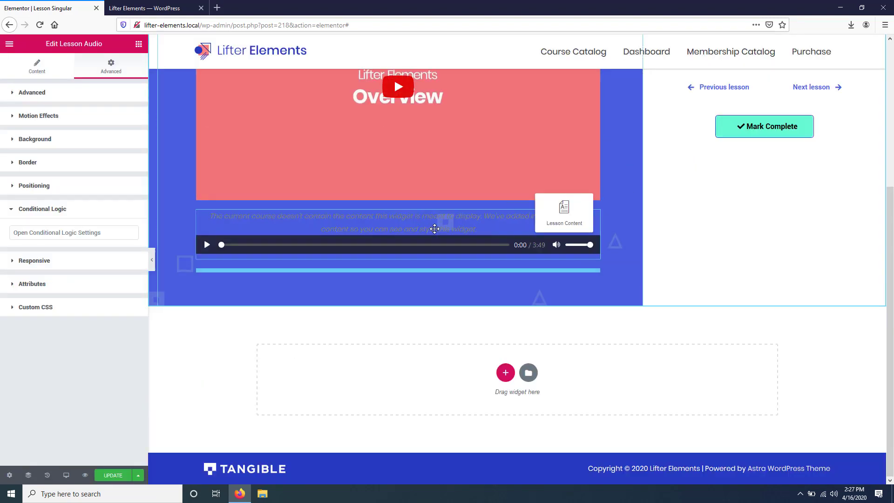
Move Lesson Content into place, give it the same drip-date-past rule, and update the template
left_click_drag(284, 133, 410, 285)
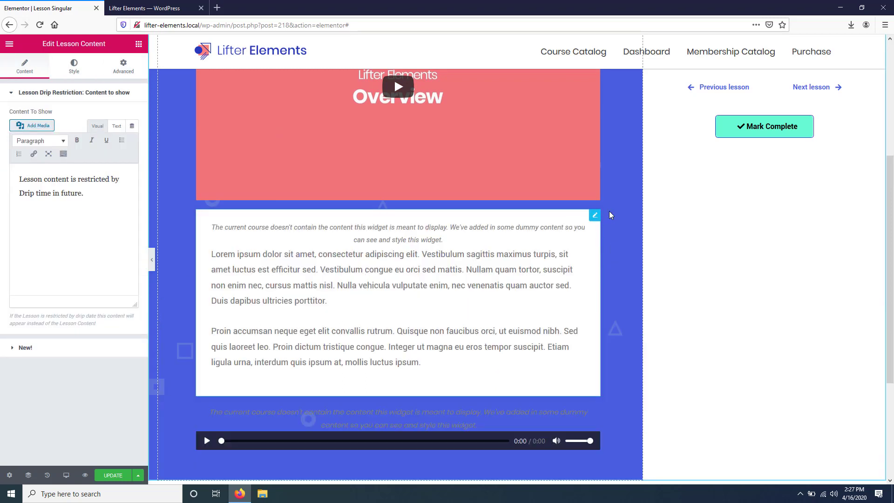
left_click(125, 65)
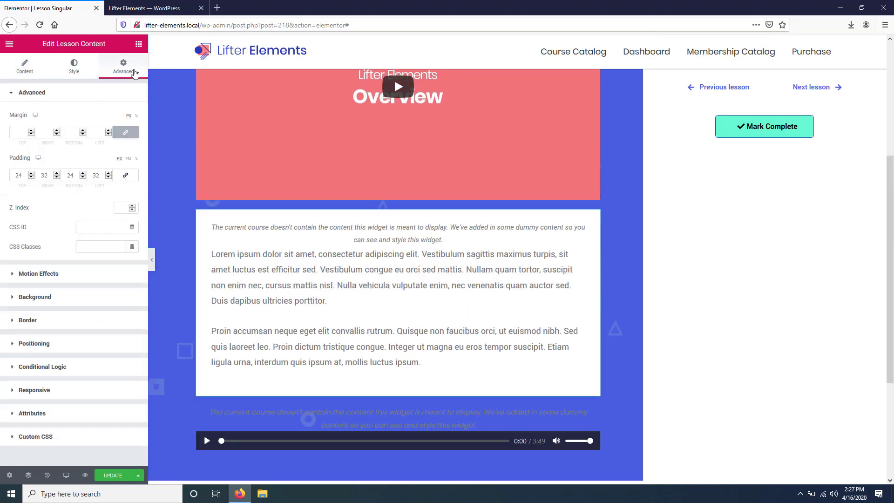
left_click(47, 366)
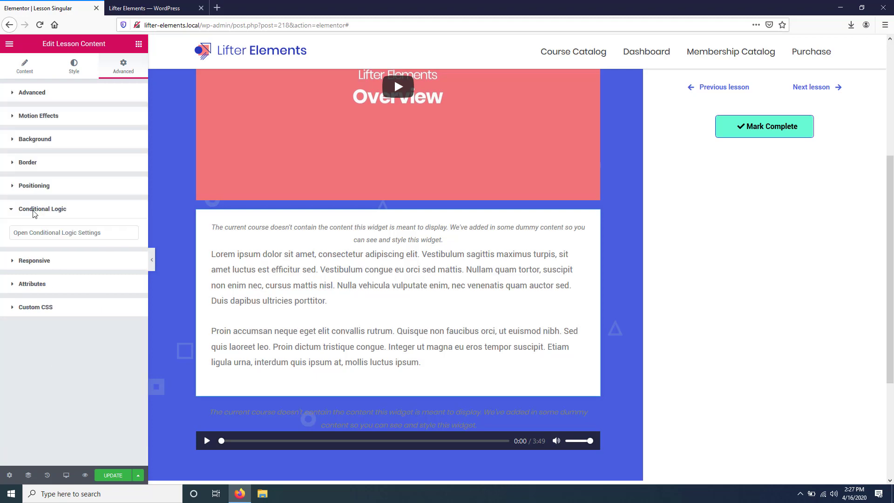
left_click(44, 232)
left_click(320, 98)
left_click(317, 141)
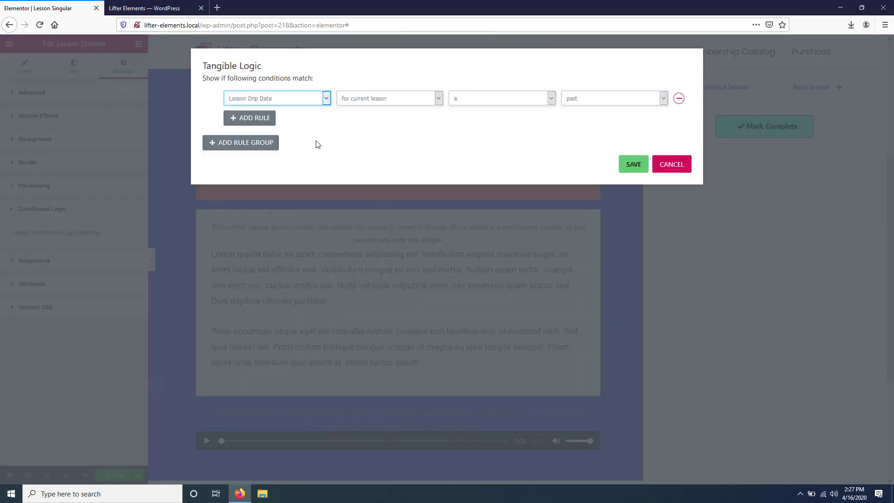
left_click(633, 164)
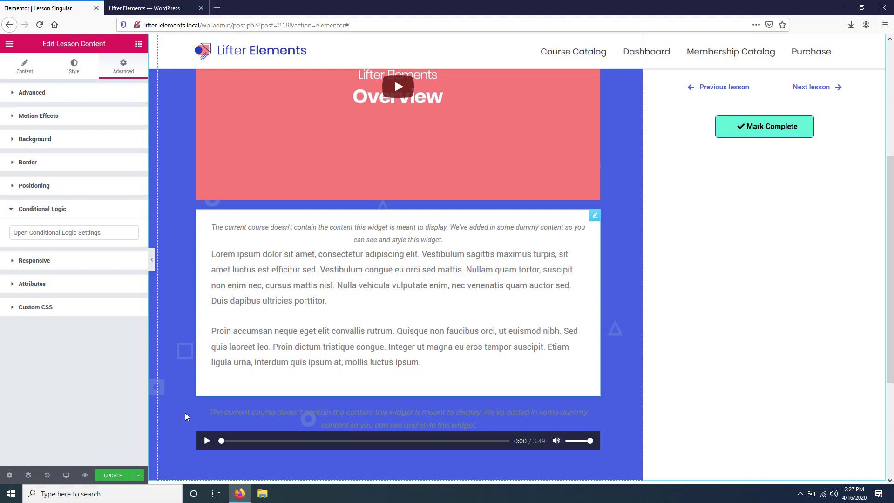
left_click(125, 475)
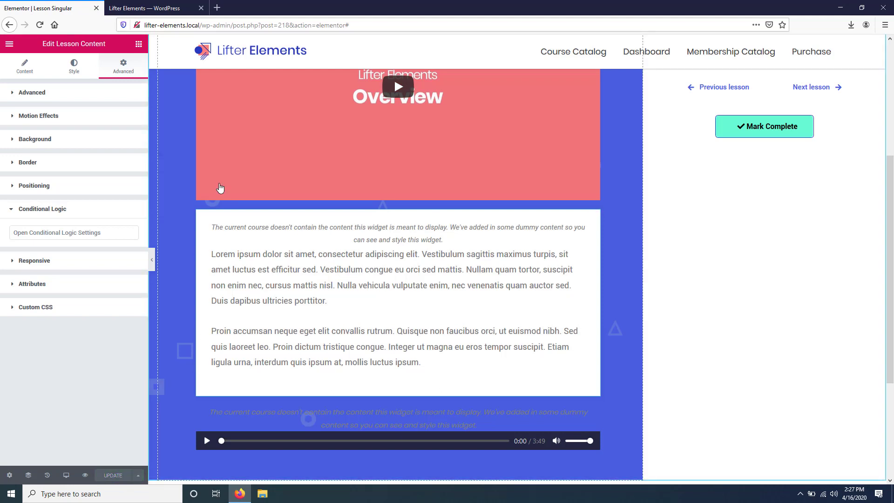
Go from the admin tab to the site's course catalog and open Lifter Elements: Getting Started
left_click(145, 8)
left_click(64, 45)
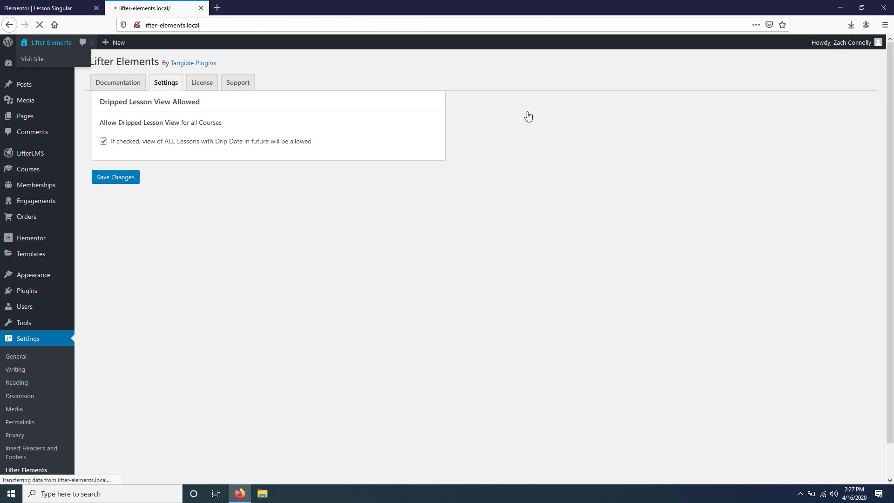
left_click(575, 72)
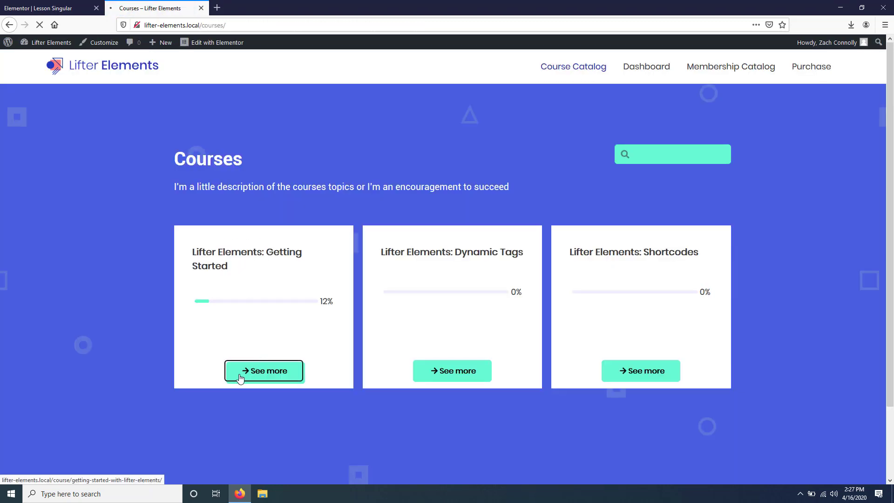
left_click(240, 378)
Open the Lifter LMS + Elementor lesson, look it over, then continue to the Course Template lesson
scroll(231, 387, "down", 3)
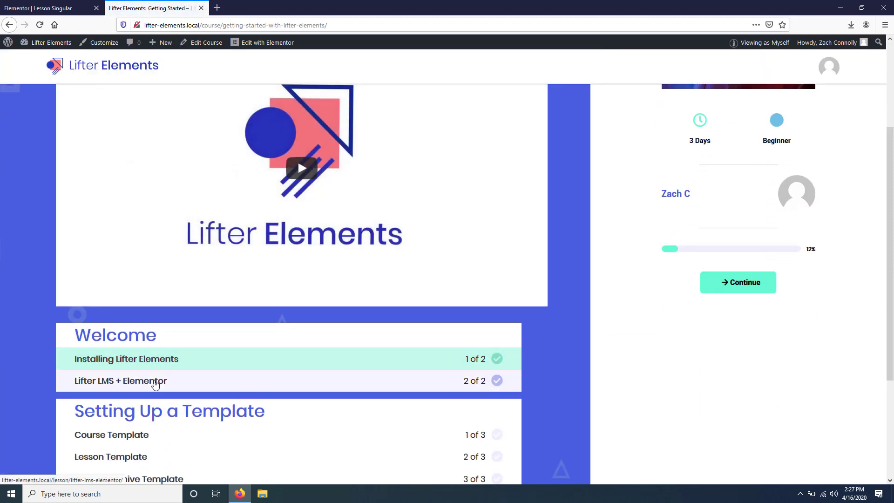
left_click(160, 384)
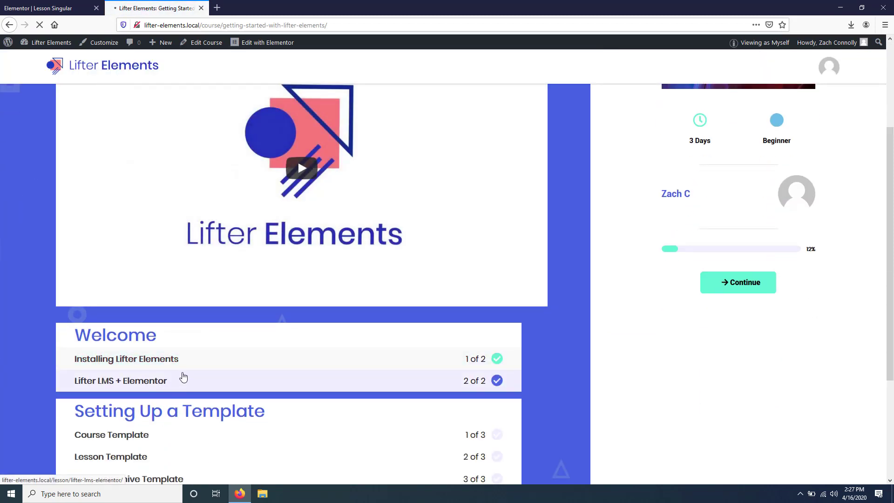
scroll(246, 358, "down", 2)
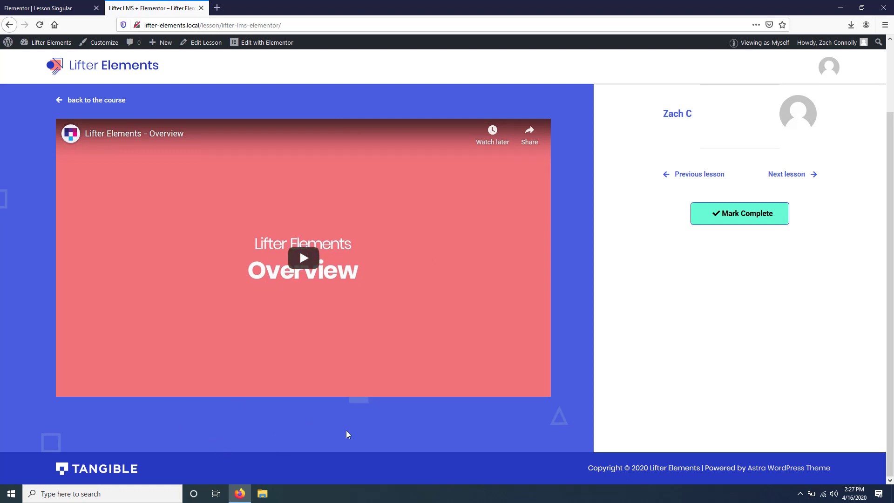
scroll(396, 401, "up", 2)
scroll(275, 412, "down", 2)
scroll(373, 352, "up", 2)
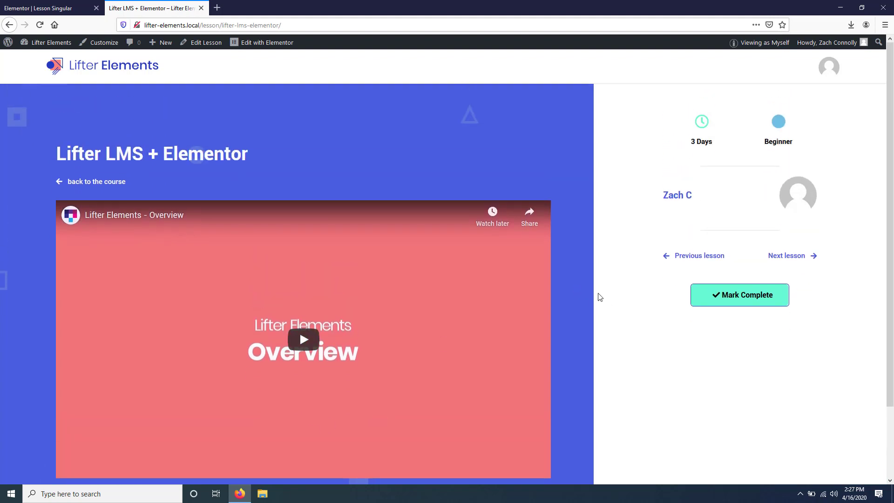
left_click(787, 259)
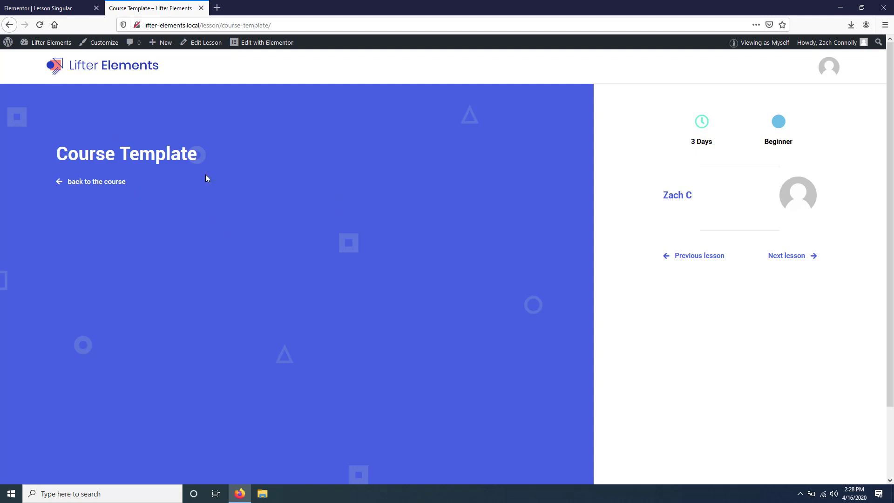
Drop a Text Editor widget under the audio player and replace its text with 'Lesson available in:'
left_click(42, 7)
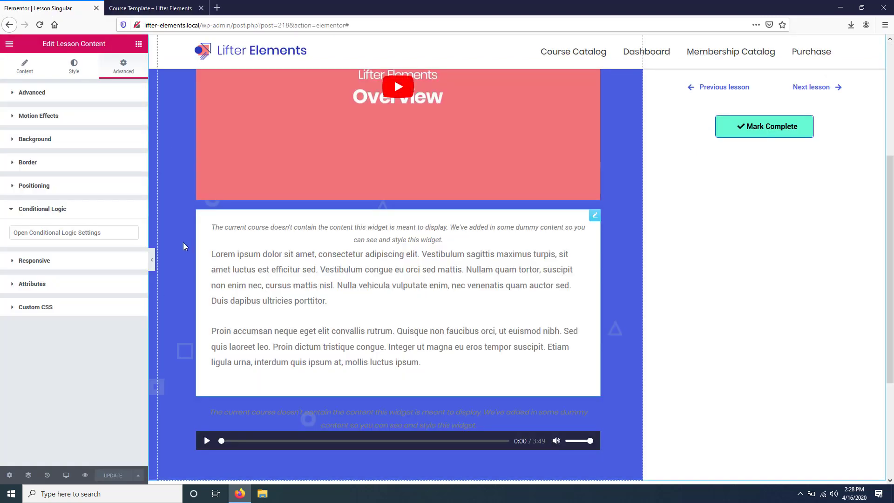
left_click(138, 45)
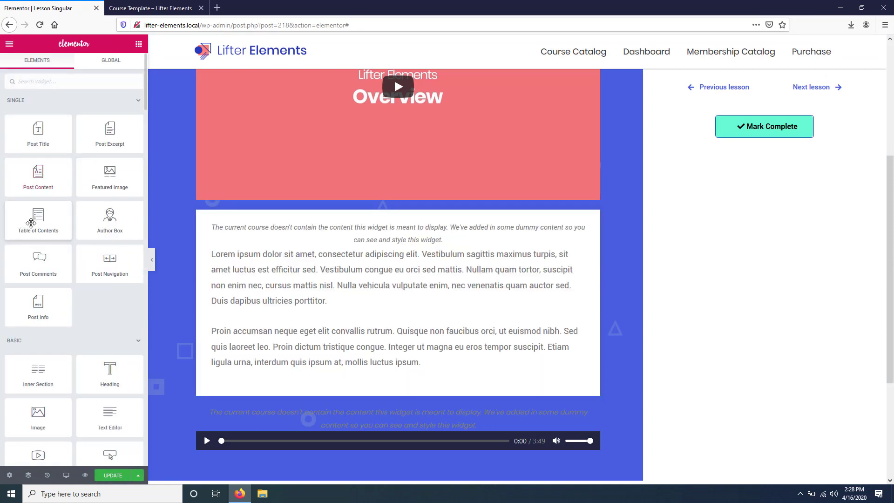
scroll(38, 186, "down", 1)
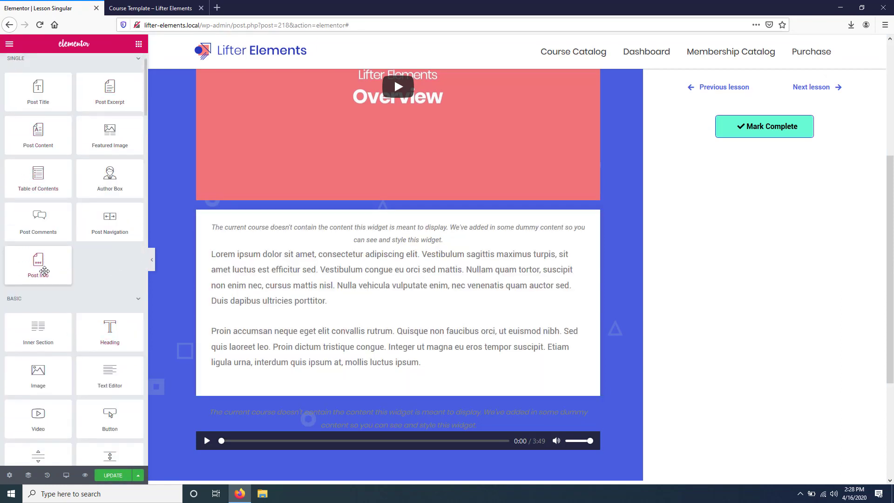
left_click_drag(105, 379, 290, 459)
left_click_drag(115, 215, 18, 172)
type("Lesson av")
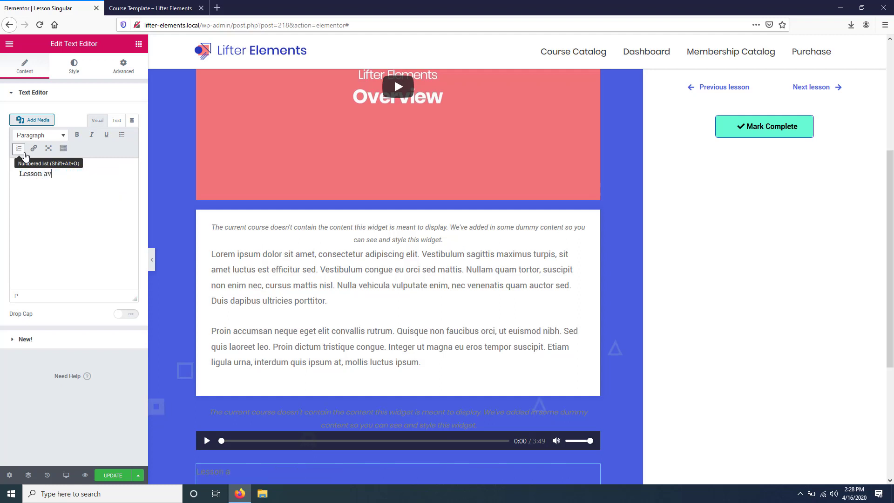
type("ailable in:")
Set the label's Style text colour to white
left_click(71, 71)
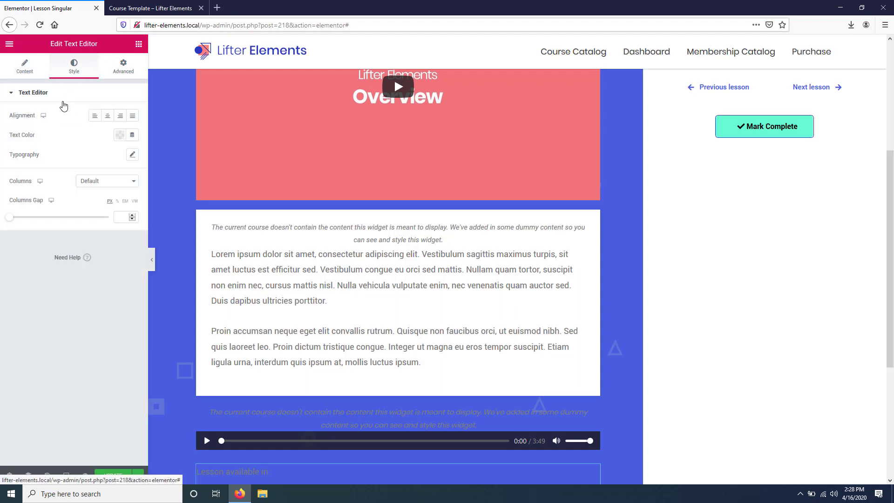
left_click(120, 135)
left_click(172, 154)
left_click(49, 147)
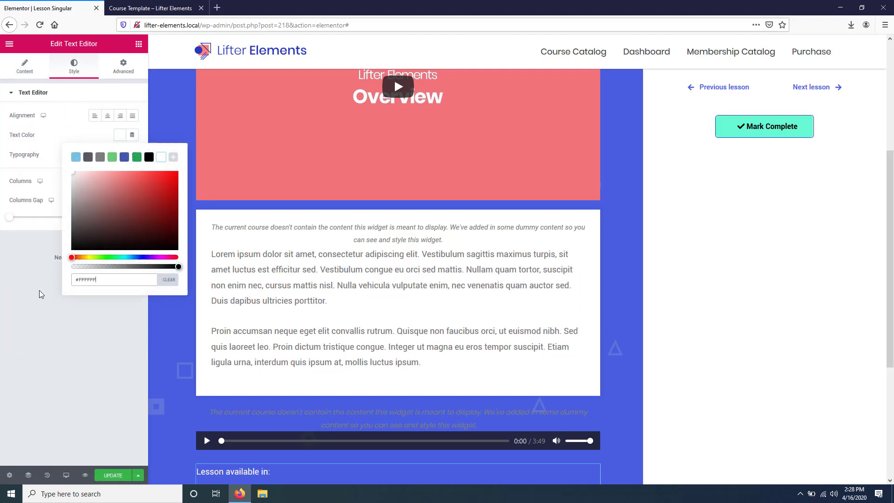
scroll(280, 372, "down", 4)
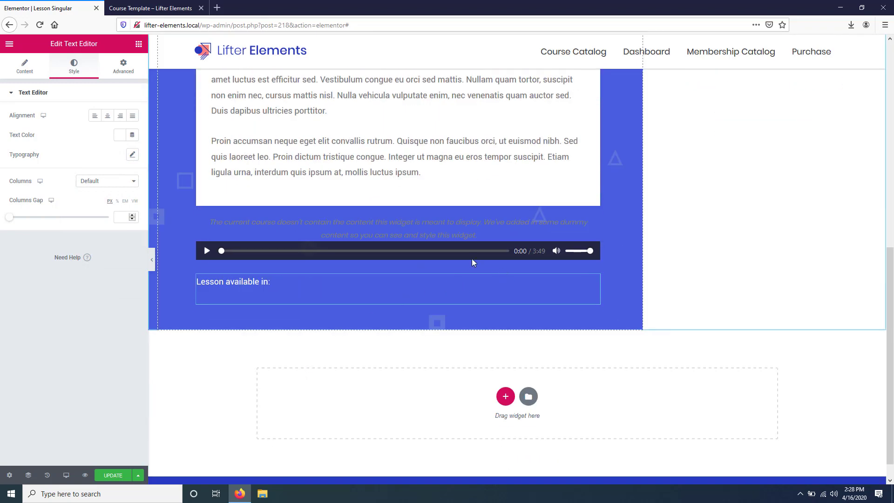
Place a new Text Editor widget below the 'Lesson available in:' label and select its placeholder text
left_click(138, 43)
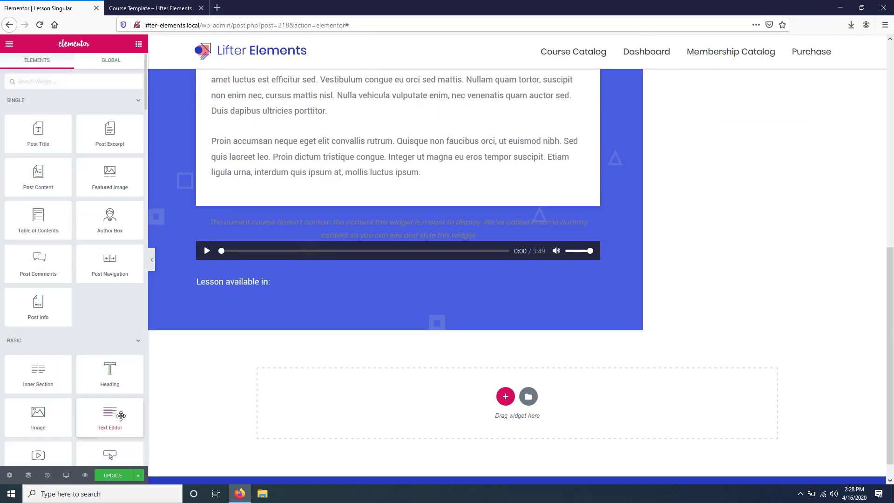
left_click_drag(130, 406, 260, 297)
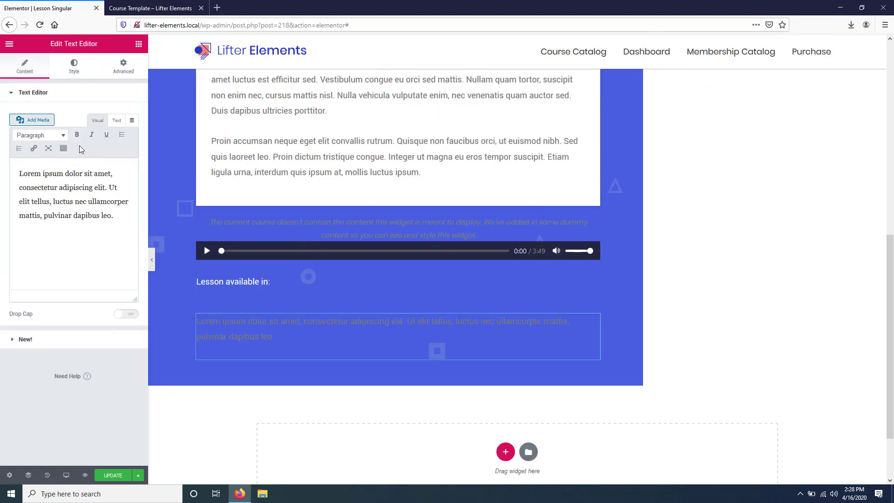
left_click_drag(124, 224, 21, 140)
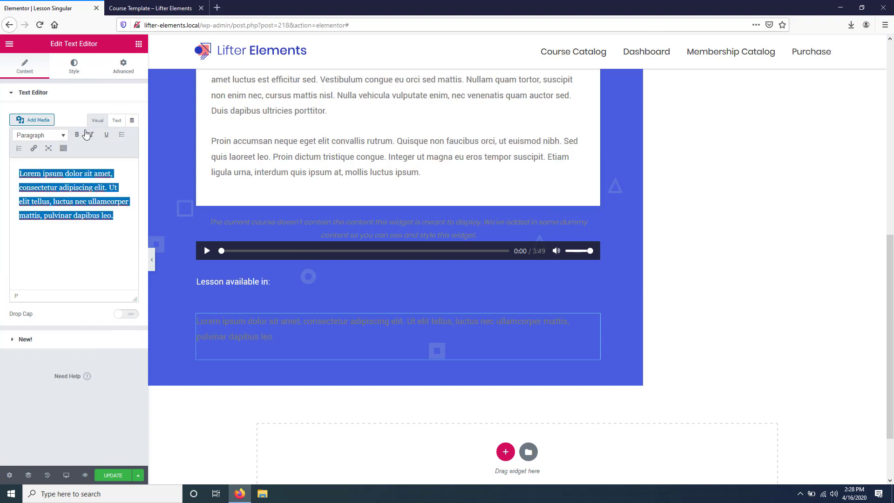
Fill the block with the LifterElements: Lesson > Lesson Drip Days dynamic tag and open its settings
left_click(132, 121)
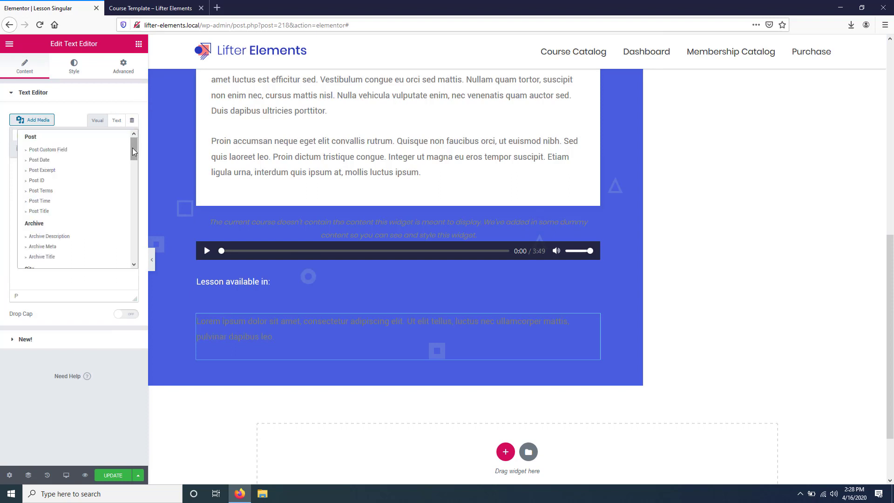
scroll(84, 205, "down", 2)
scroll(83, 205, "down", 5)
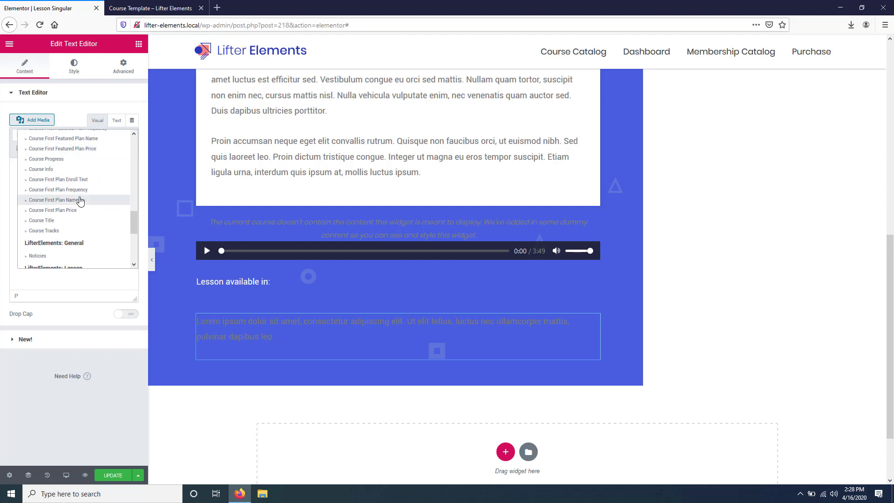
scroll(79, 182, "down", 5)
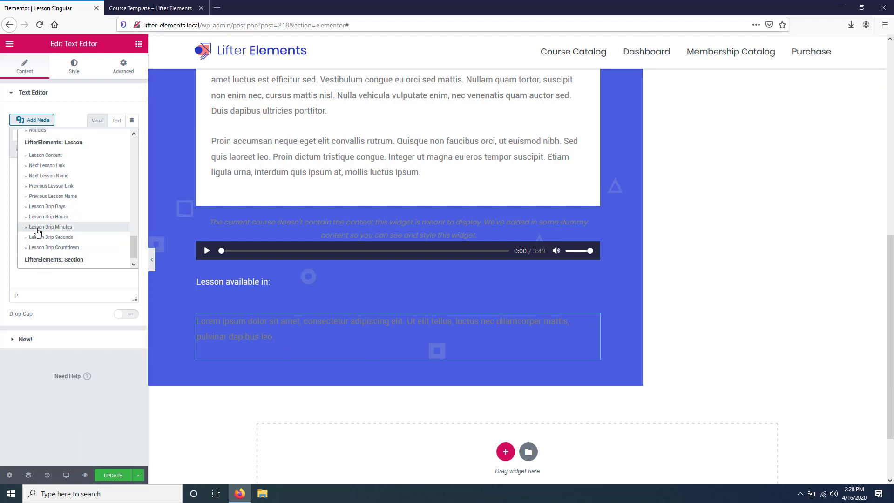
left_click(70, 206)
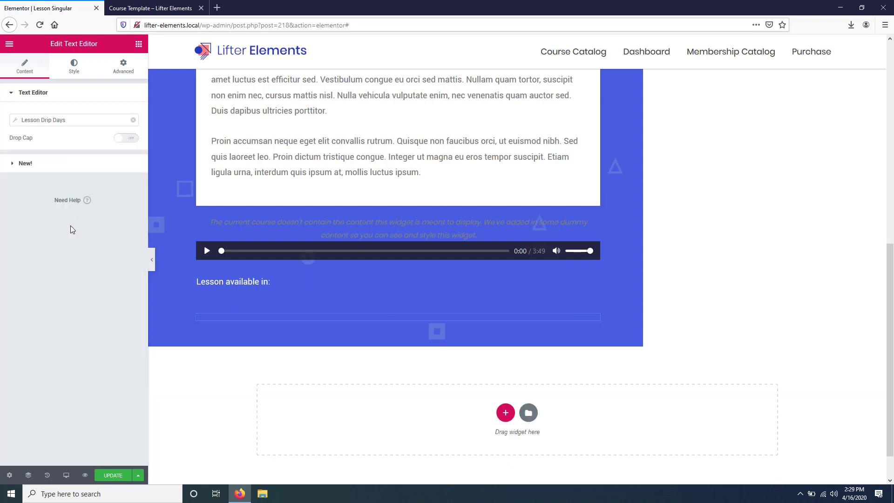
left_click(15, 122)
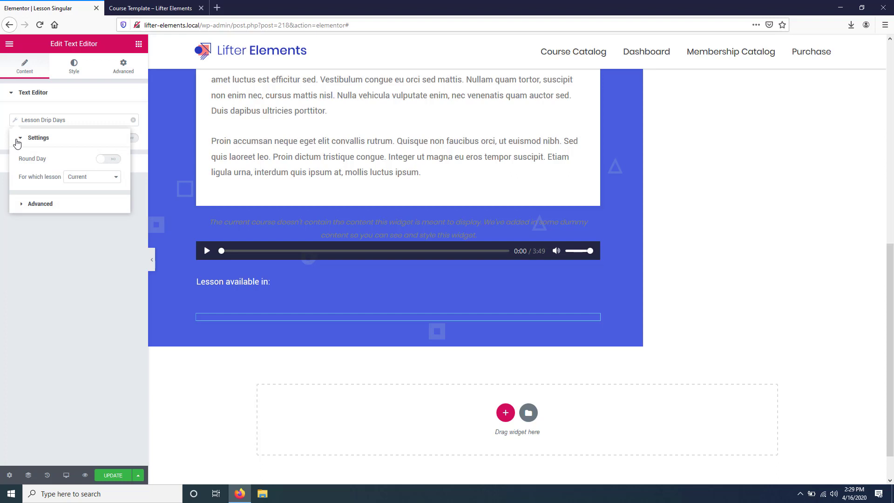
left_click(107, 160)
left_click(106, 161)
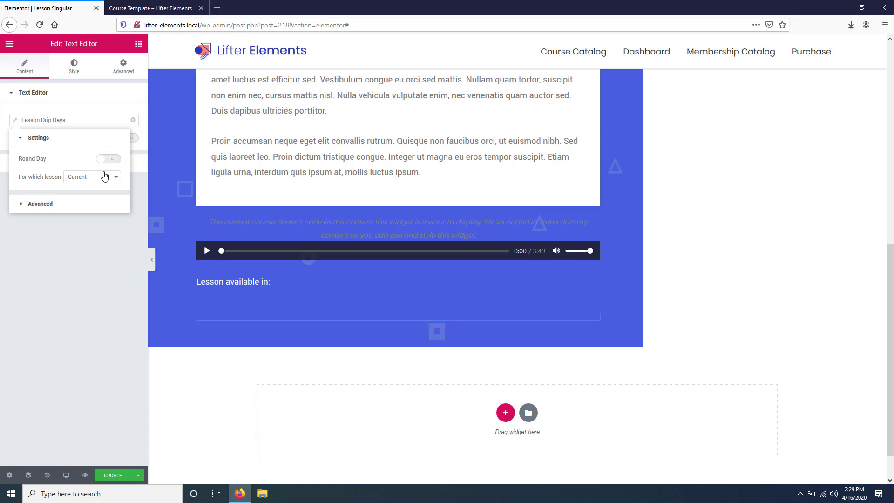
left_click(71, 176)
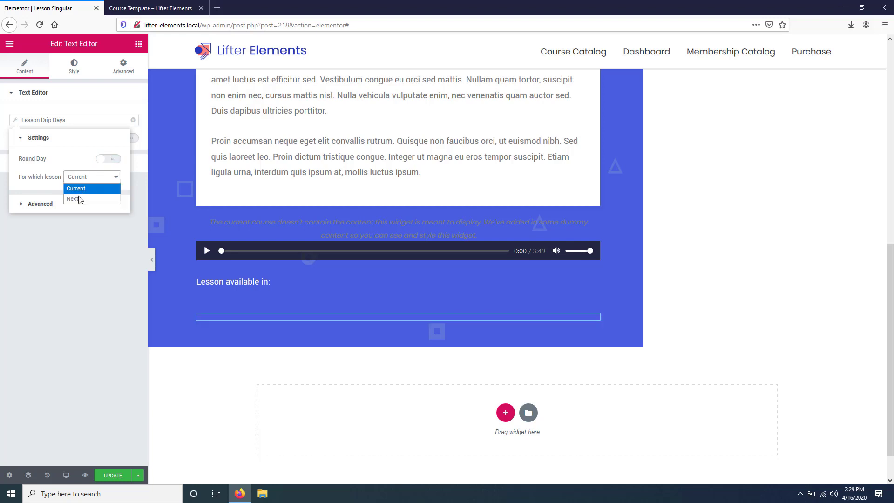
left_click(79, 167)
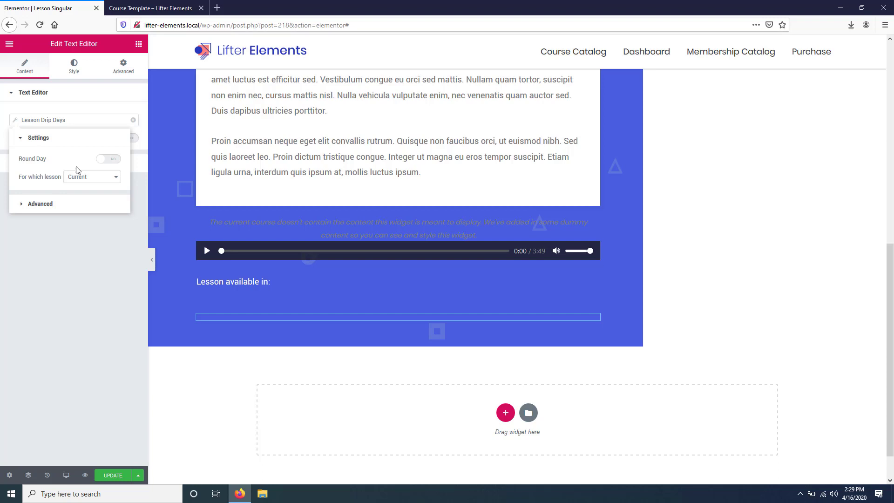
left_click(82, 177)
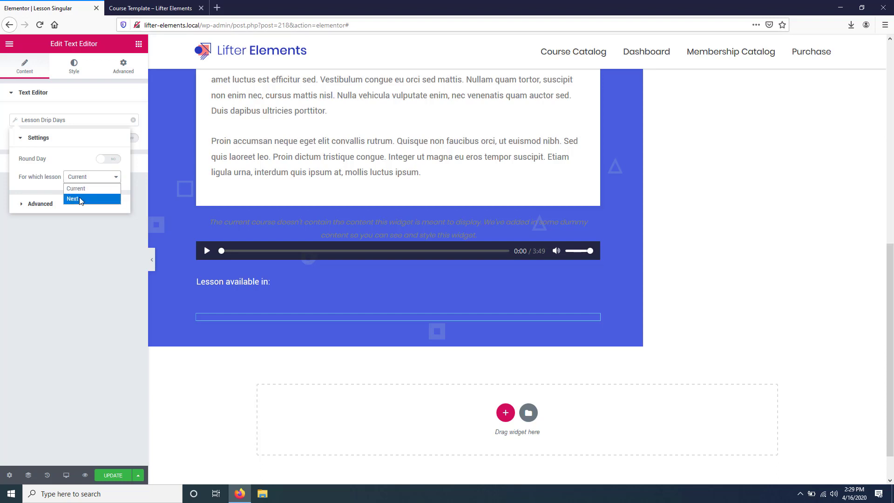
left_click(71, 166)
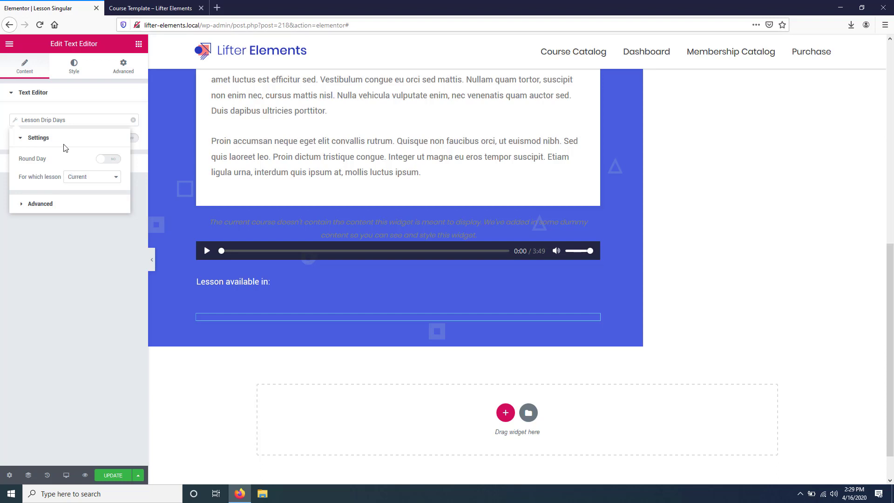
left_click(16, 122)
left_click(17, 124)
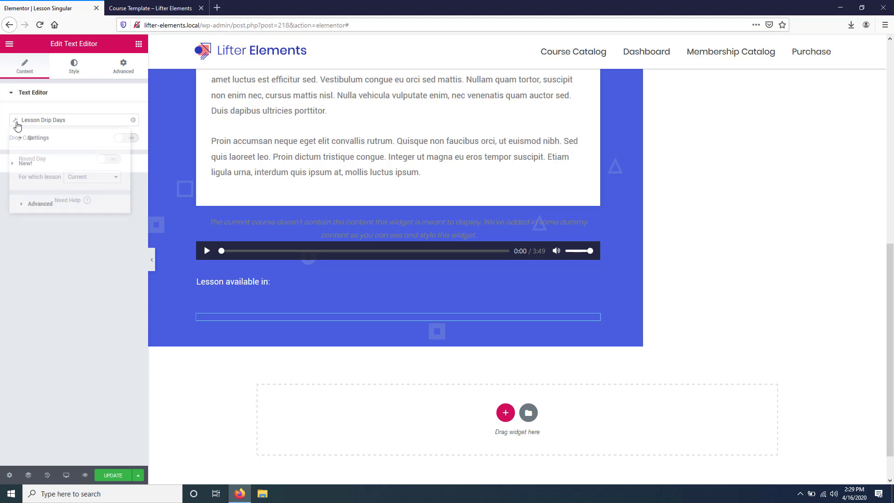
Replace the Lesson Drip Days value with the Lesson Drip Countdown dynamic tag
left_click(133, 120)
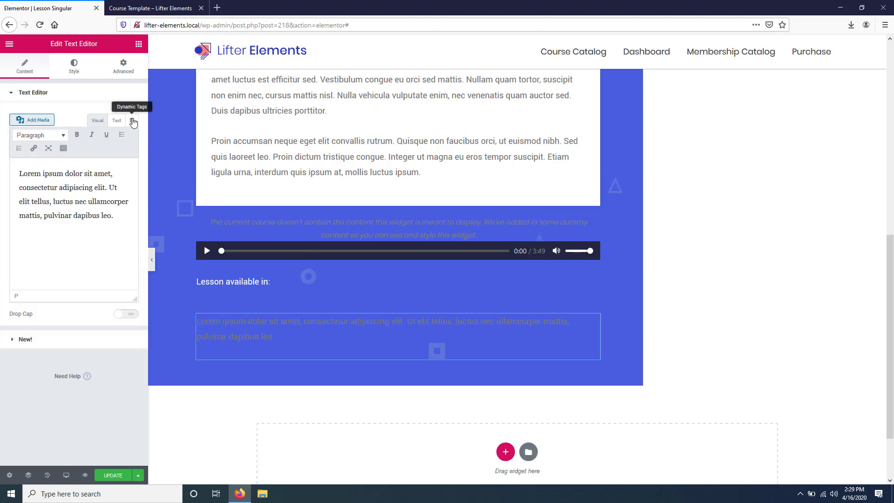
left_click(133, 121)
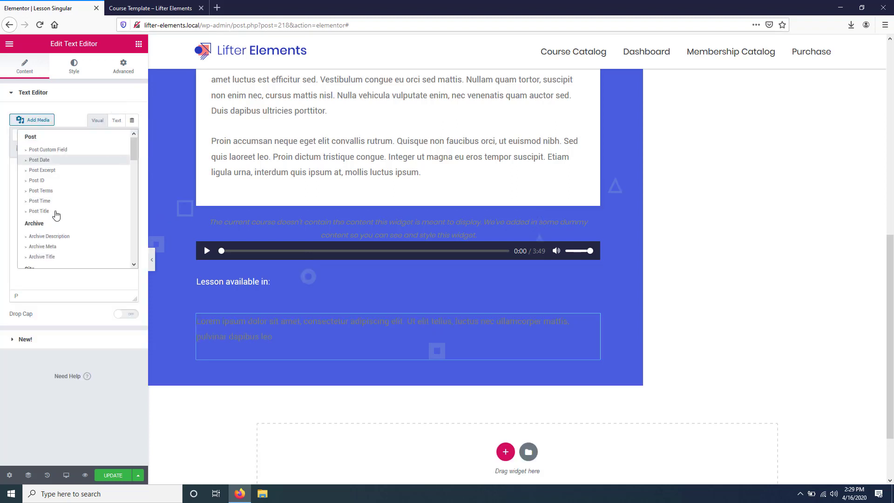
scroll(61, 216, "down", 10)
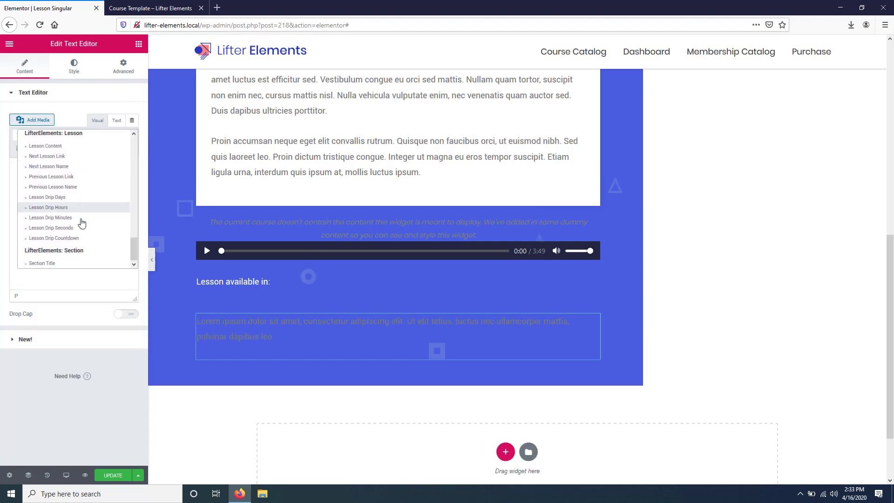
left_click(83, 239)
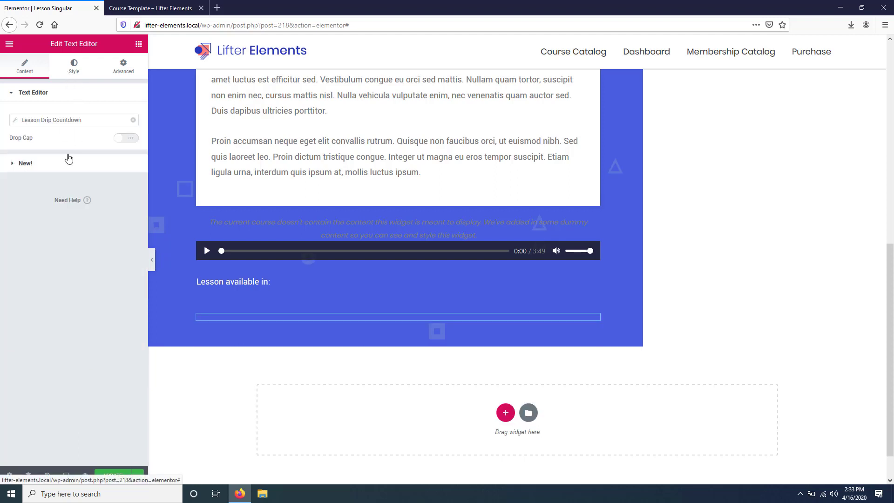
Set the countdown text colour to white, save the template, and view the Course Template lesson
left_click(73, 67)
left_click(120, 134)
left_click(173, 157)
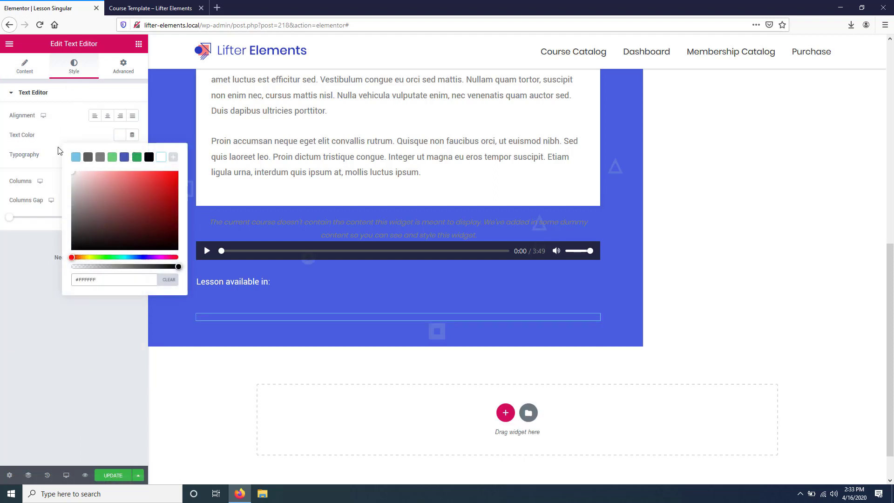
left_click(77, 335)
left_click(113, 475)
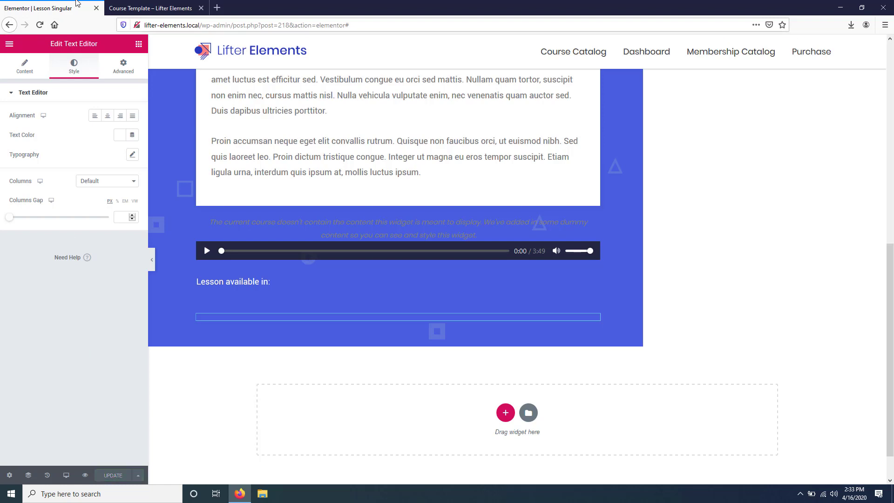
left_click(122, 11)
Reload the lesson, then check that the previous lesson shows a bare 'Lesson available in:' label
left_click(39, 25)
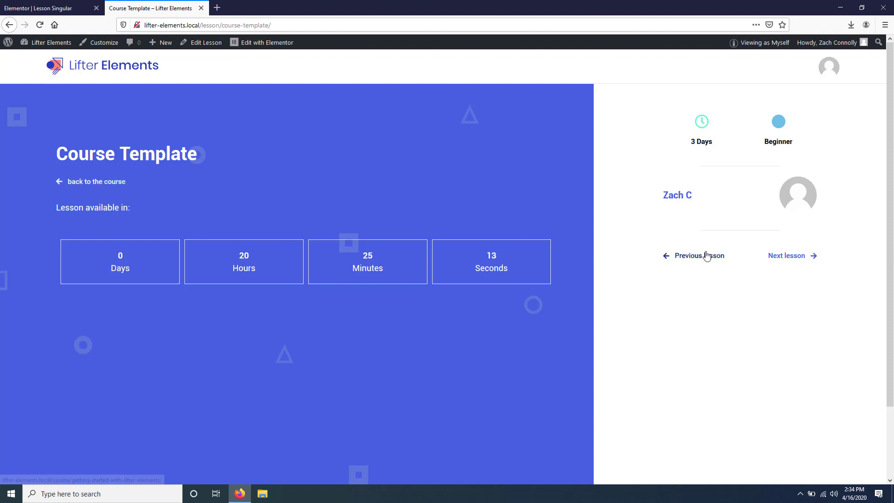
left_click(701, 260)
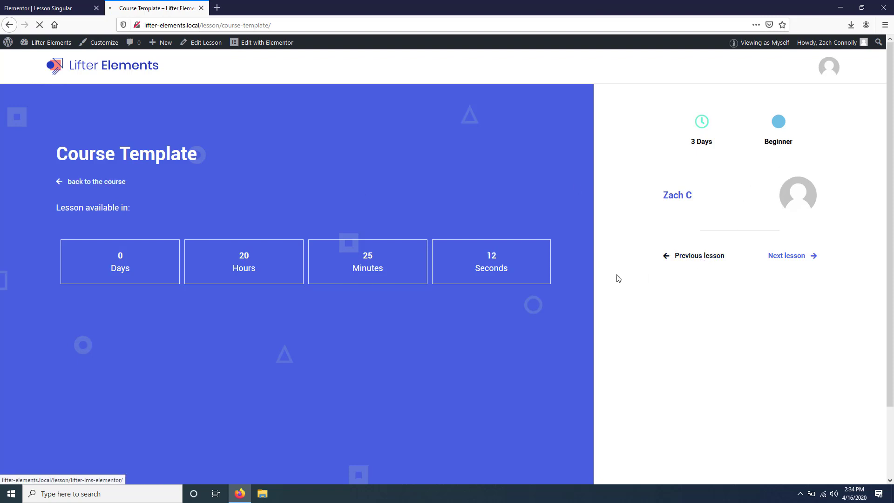
scroll(489, 281, "down", 3)
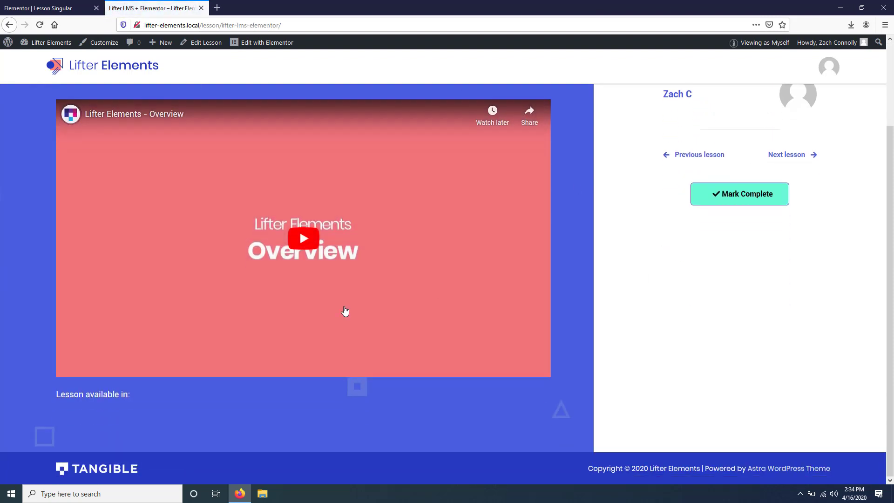
mouse_move(137, 397)
left_mouse_down()
mouse_move(59, 393)
mouse_move(132, 397)
left_mouse_up()
left_click(37, 387)
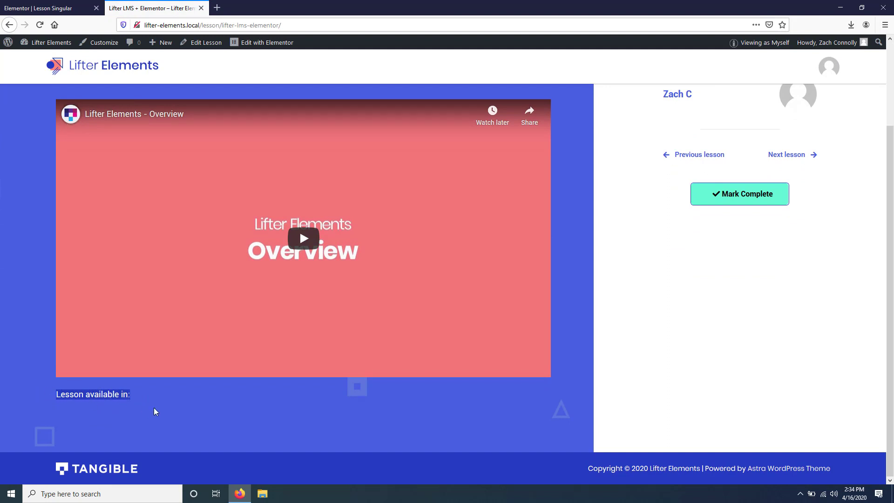
left_click(157, 412)
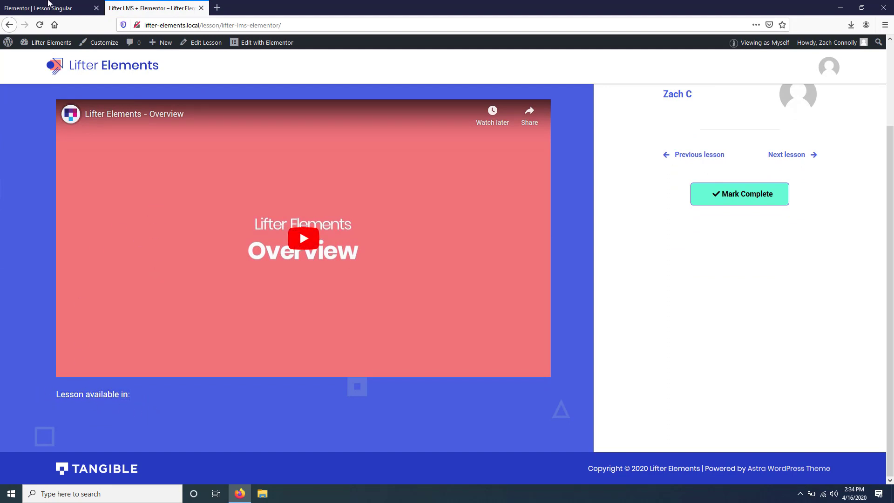
key("ctrl+shift+Tab")
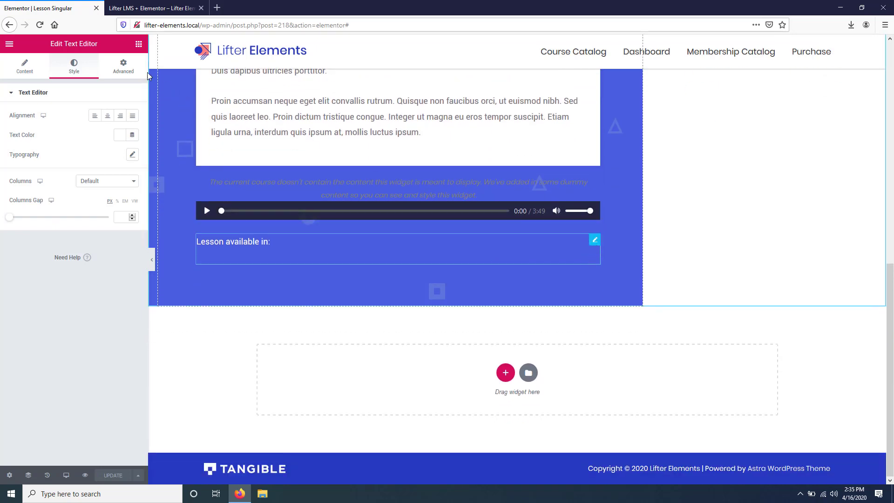
Give the 'Lesson available in:' label a Lesson Drip Date is future display condition
left_click(124, 66)
left_click(112, 368)
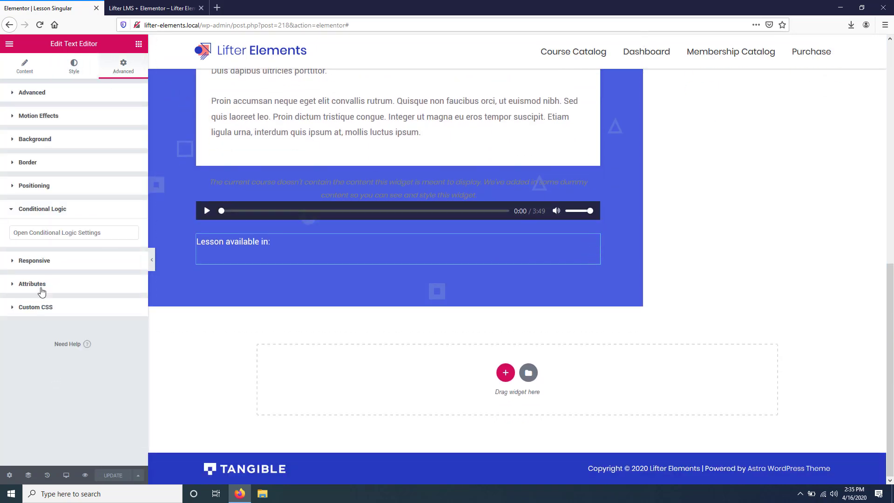
left_click(61, 230)
left_click(56, 217)
left_click(60, 236)
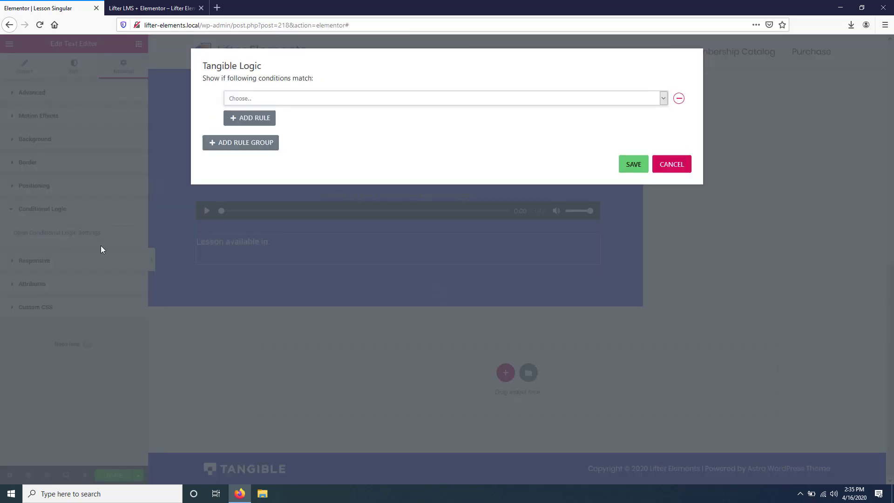
left_click(329, 98)
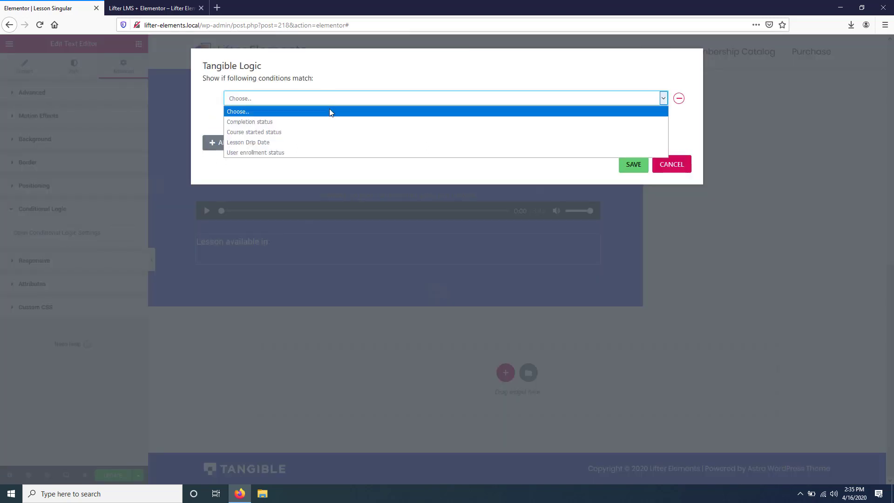
left_click(305, 142)
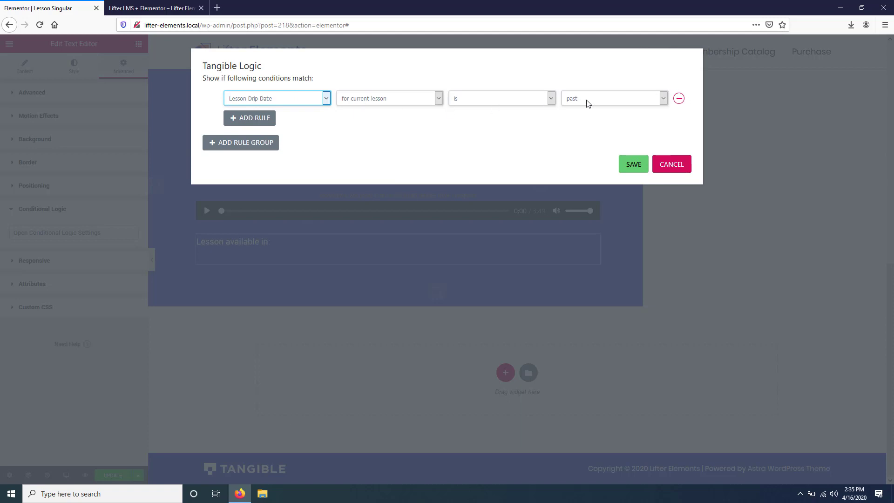
left_click(587, 103)
left_click(587, 123)
left_click(644, 165)
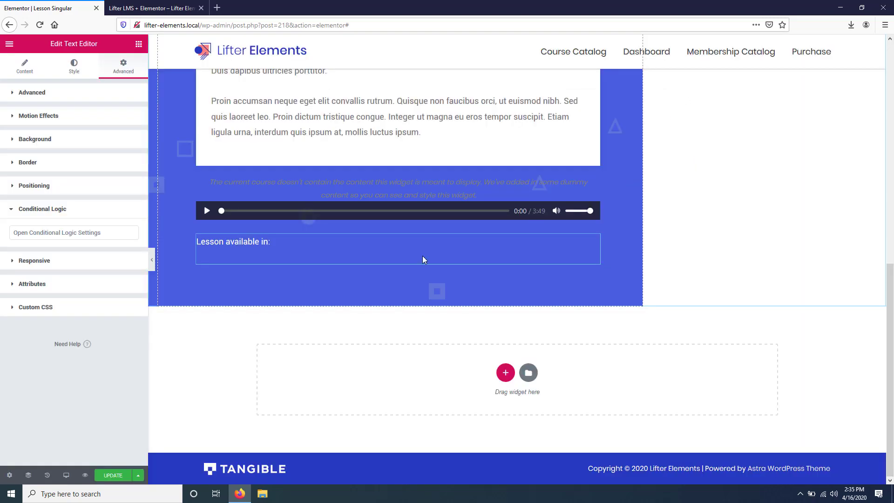
Give the countdown text block the same Lesson Drip Date is future display condition
left_click(595, 279)
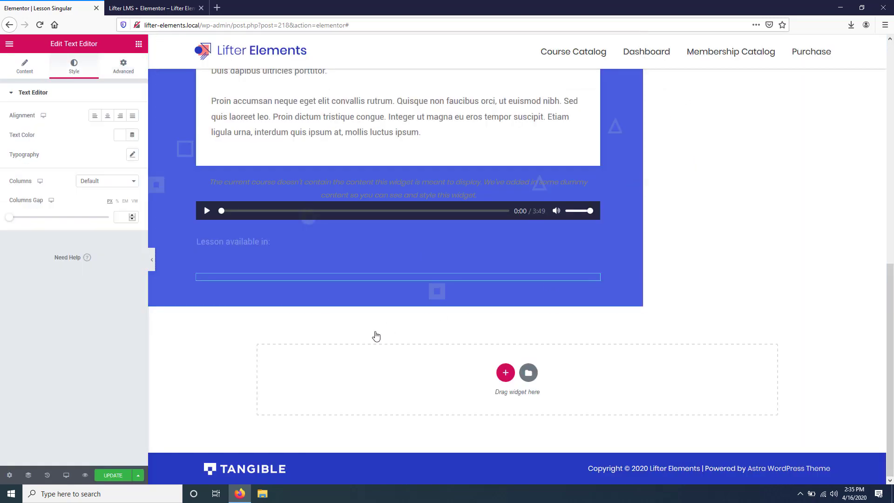
left_click(123, 66)
left_click(40, 367)
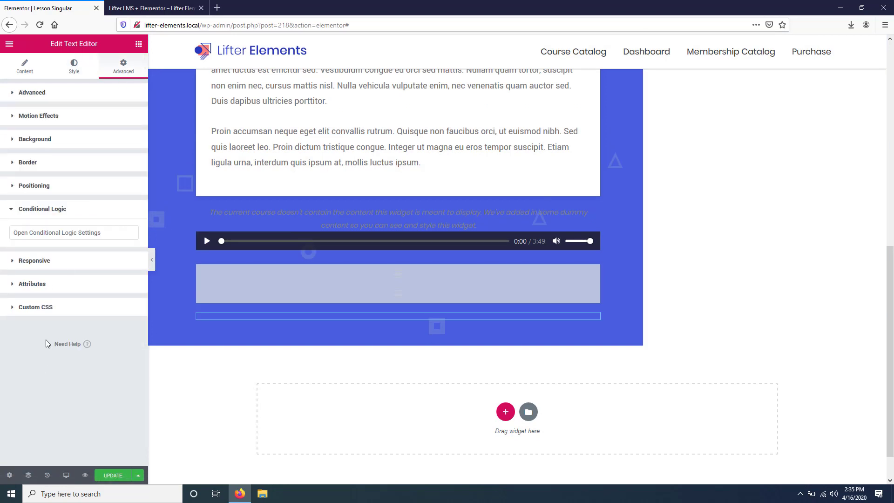
left_click(65, 233)
left_click(346, 99)
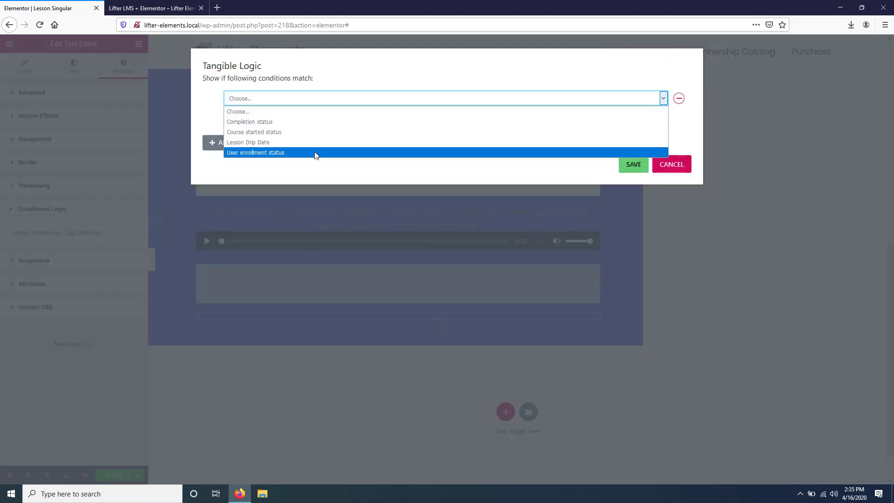
left_click(315, 142)
left_click(614, 99)
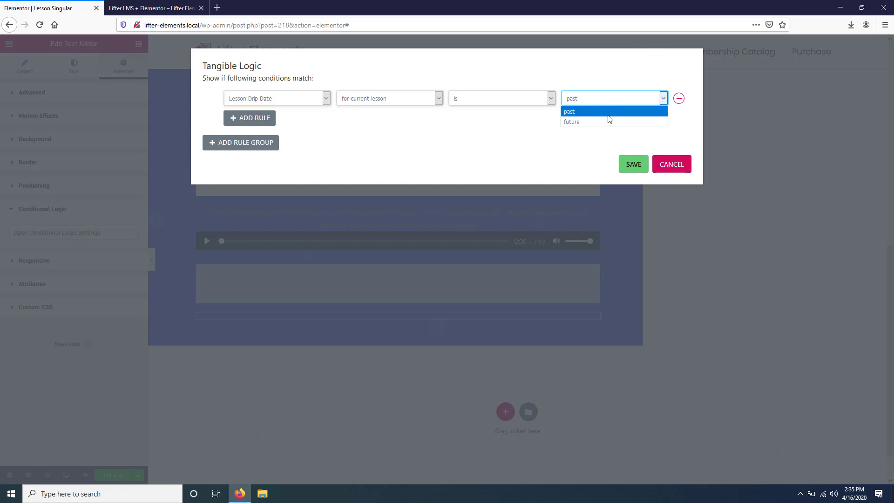
left_click(615, 122)
left_click(633, 163)
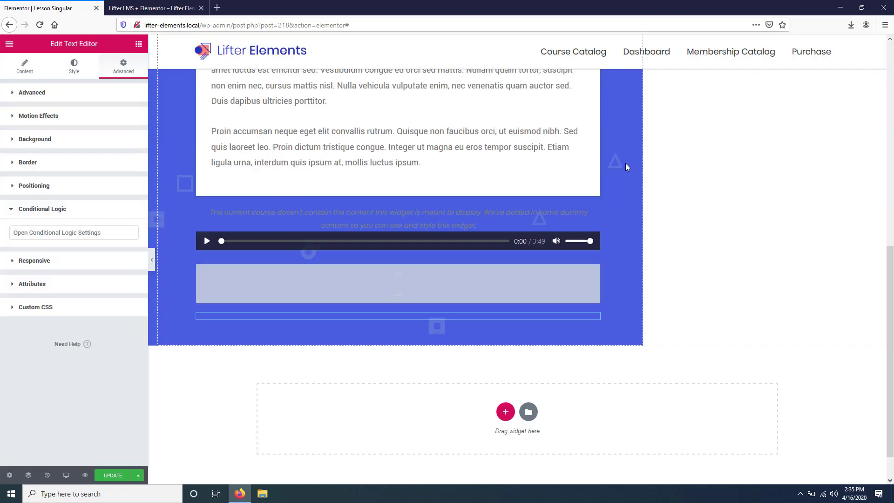
Save the template, reload the live lesson to confirm the label is hidden, and check Course Template's countdown
left_click(114, 475)
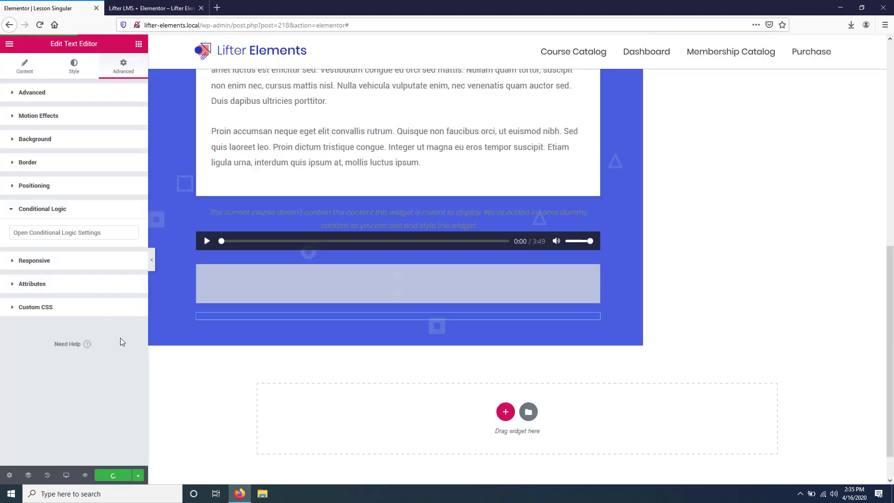
key("ctrl+Tab")
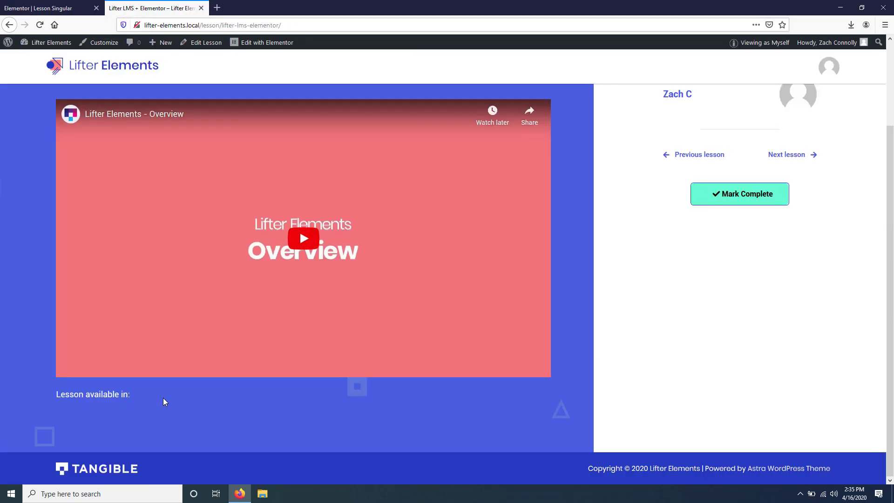
left_click(39, 25)
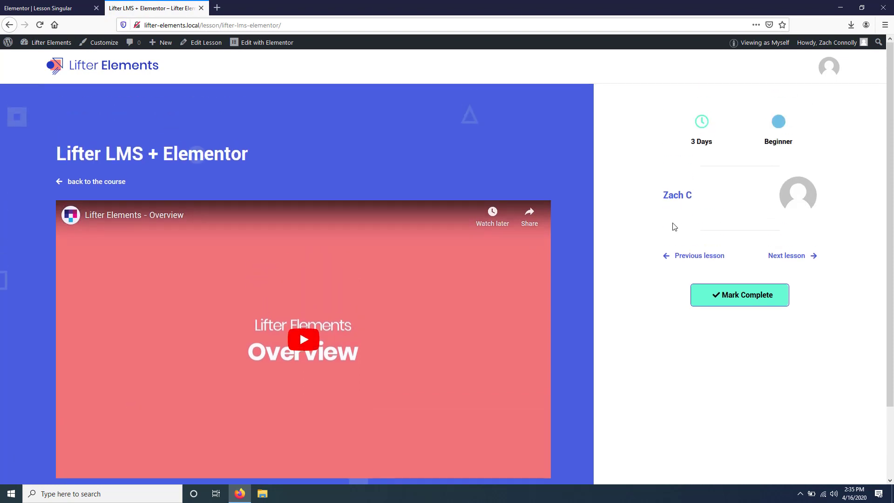
left_click(784, 256)
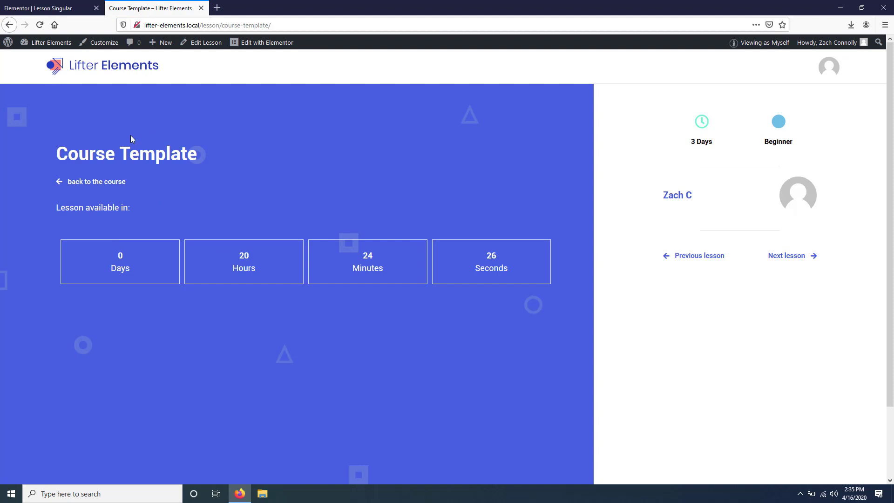
key("ctrl+Tab")
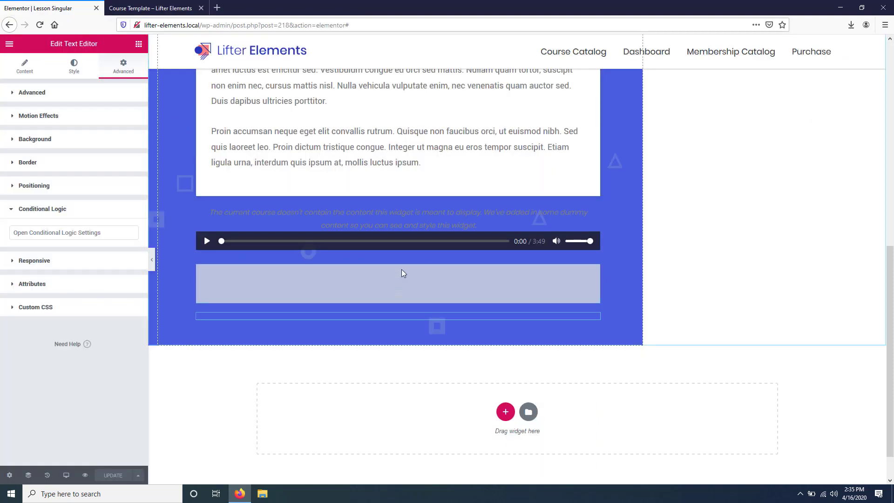
Reopen the countdown's Tangible Logic rule: Lesson Drip Date for current lesson is future
left_click(77, 239)
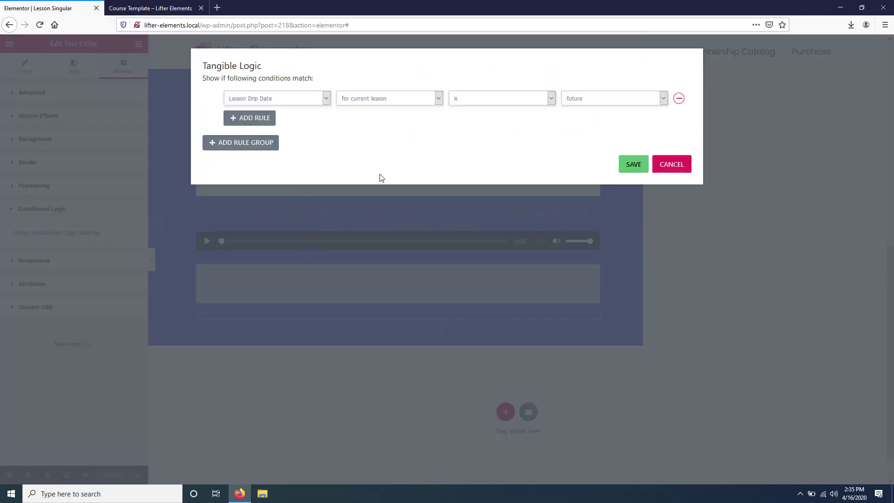